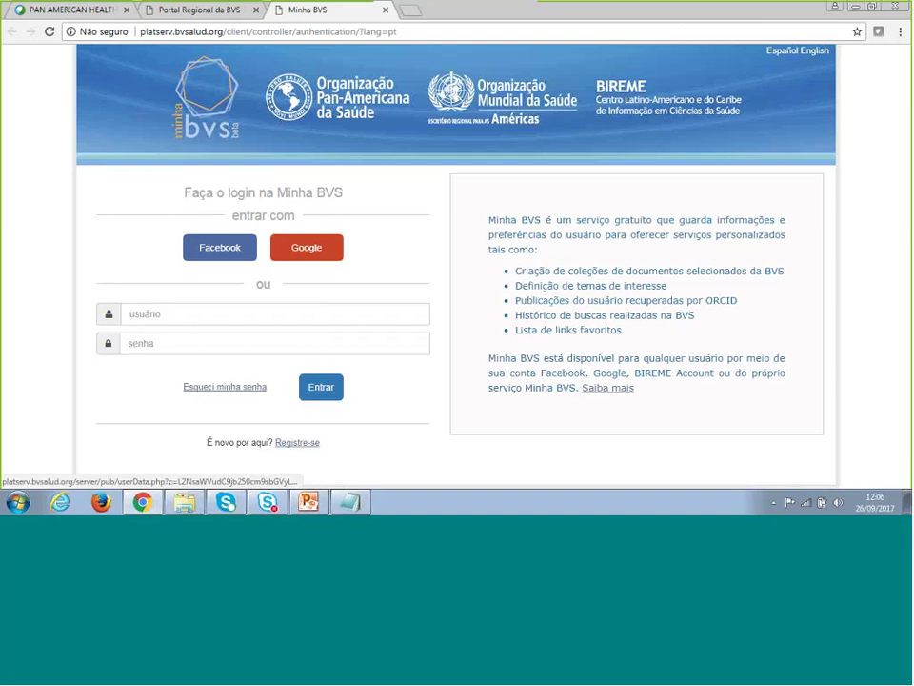
Step: Review the new-user registration form from top to bottom and return to the login page
left_click(295, 443)
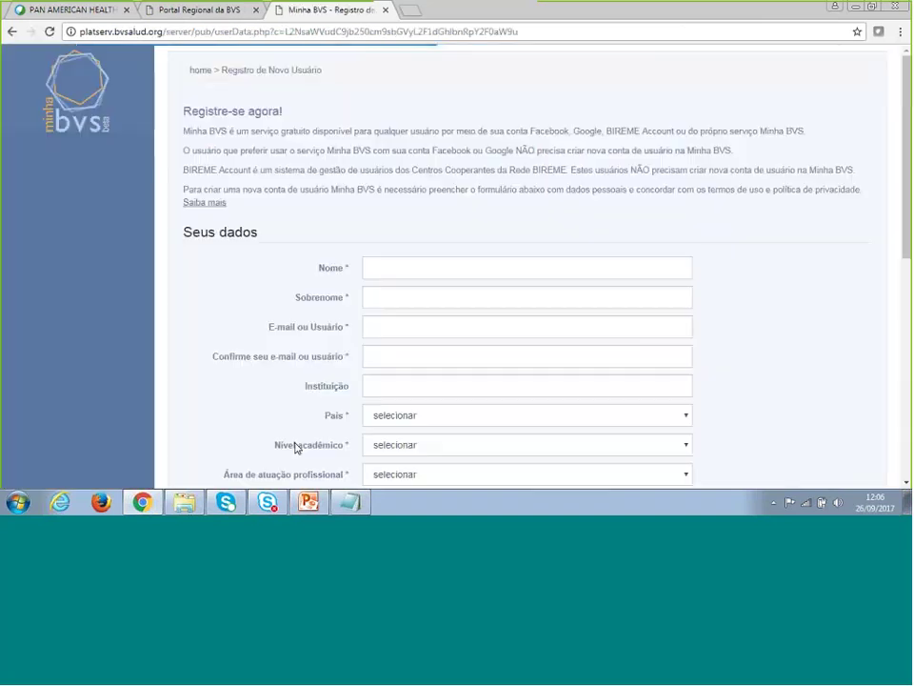
scroll(452, 300, "down", 5)
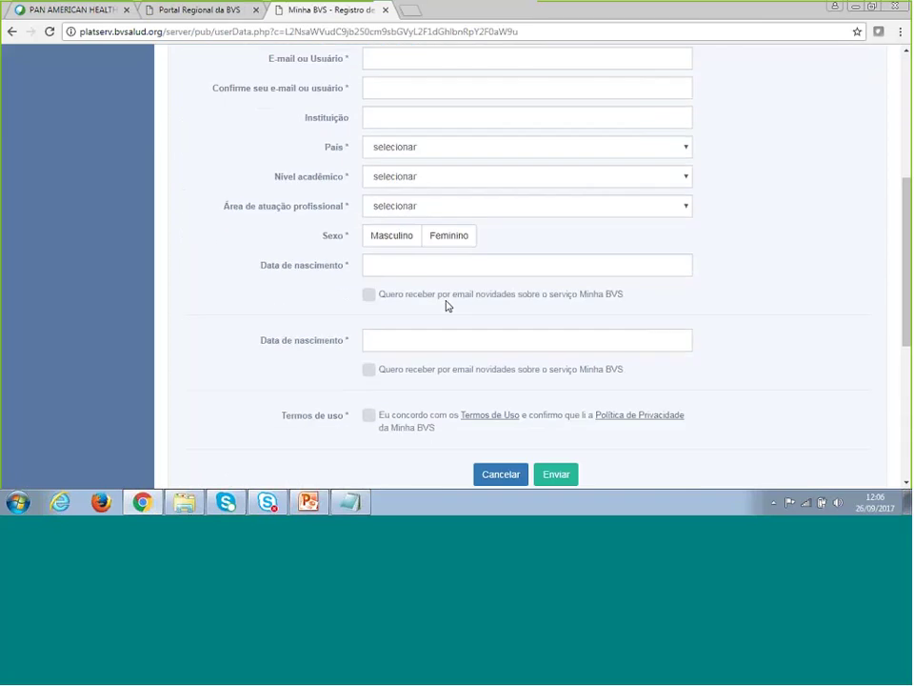
scroll(449, 302, "up", 5)
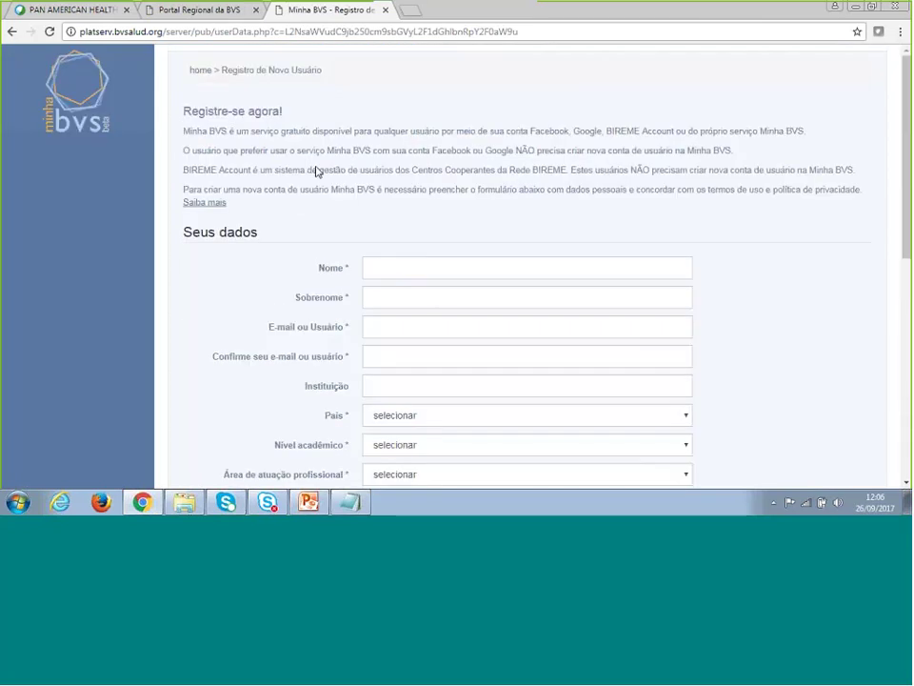
left_click(13, 33)
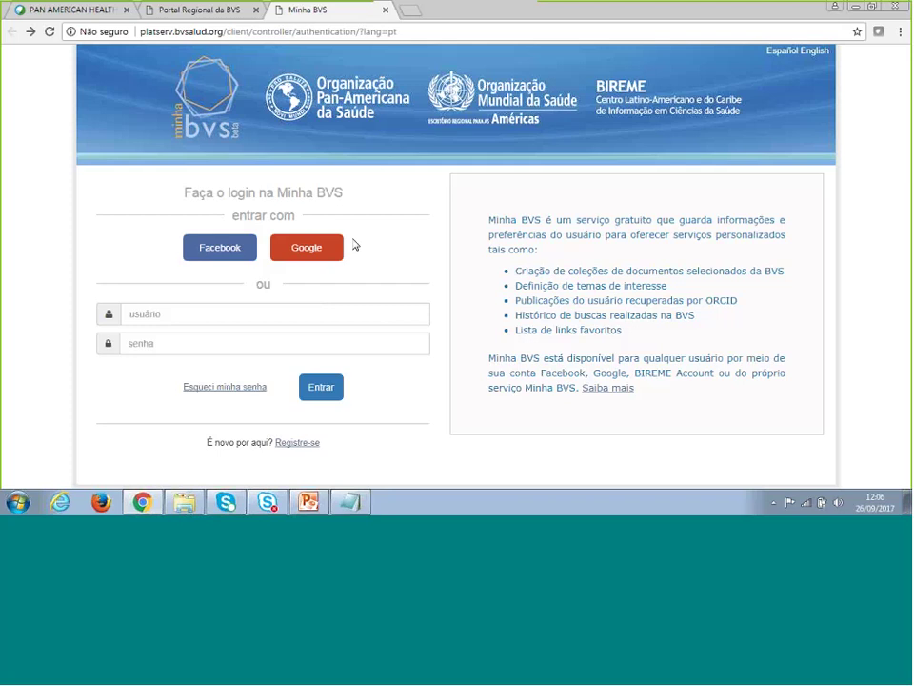
Step: Log in to Minha BVS with the user's personal Google account
left_click(306, 250)
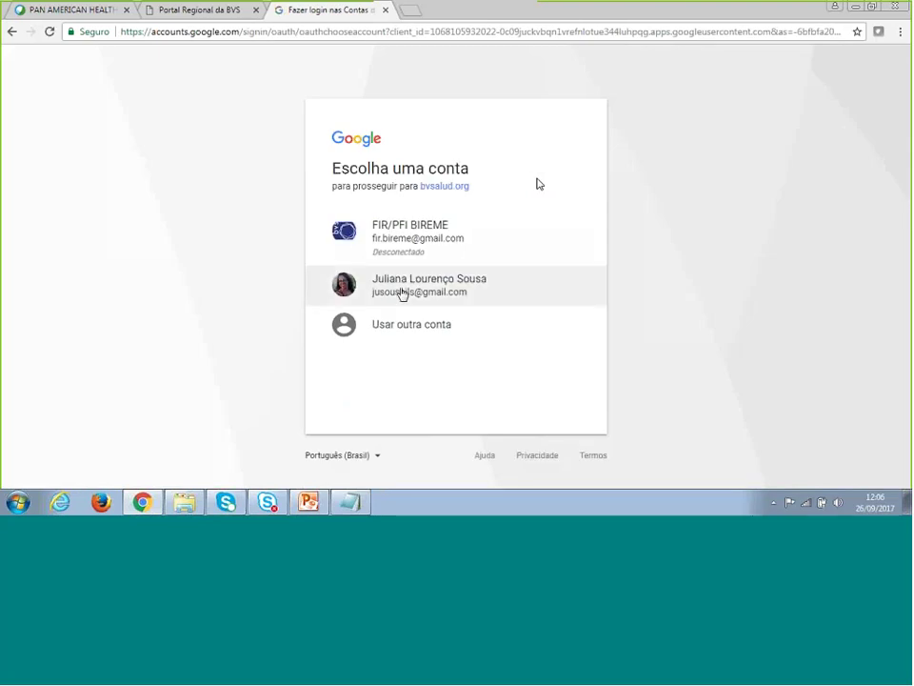
left_click(400, 297)
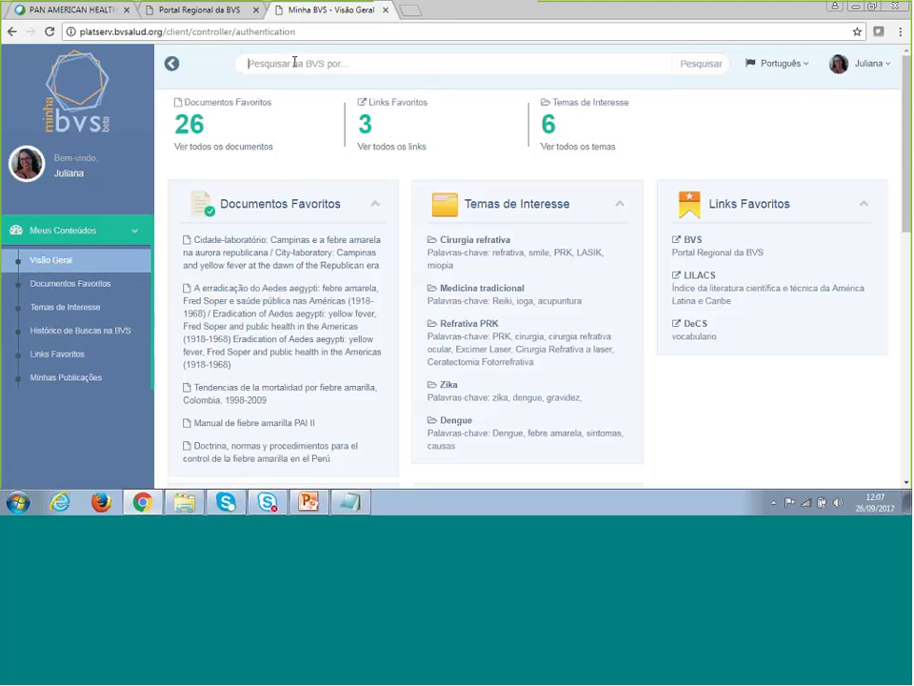
Step: Check the interface language options and review all fields of the user's profile editing form
left_click(345, 64)
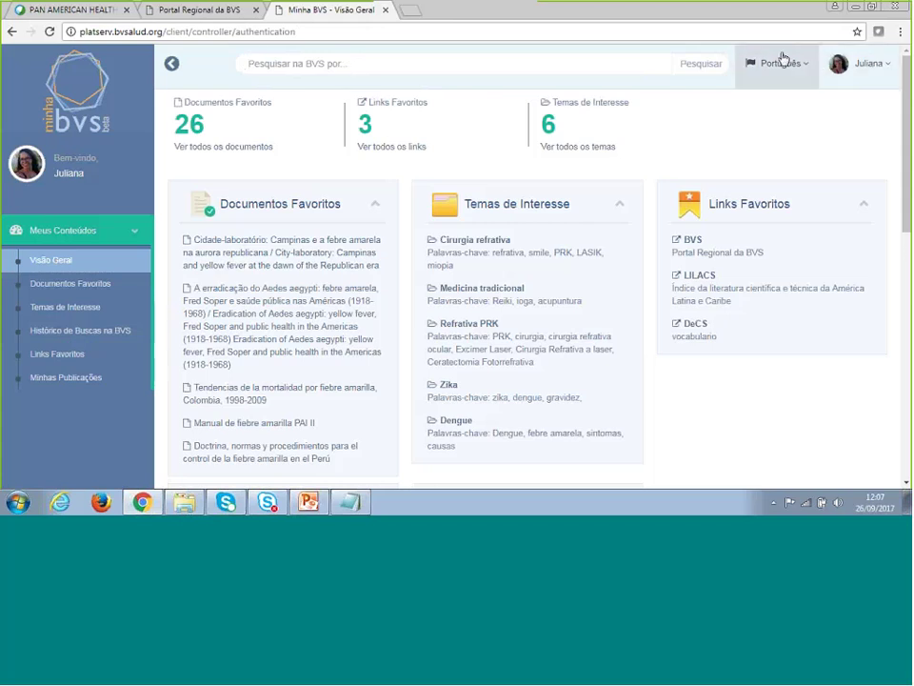
left_click(808, 67)
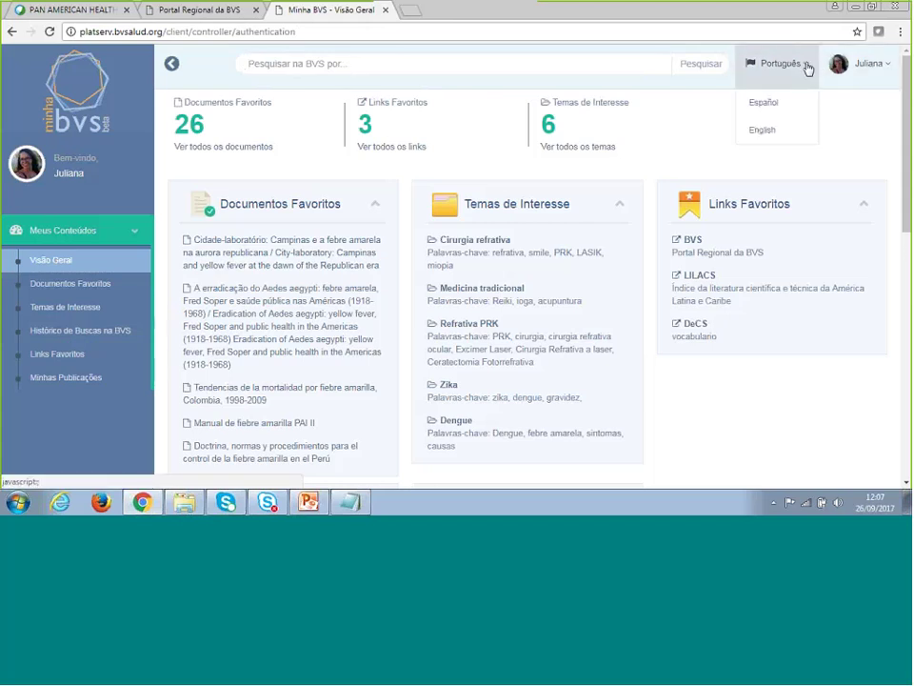
left_click(855, 59)
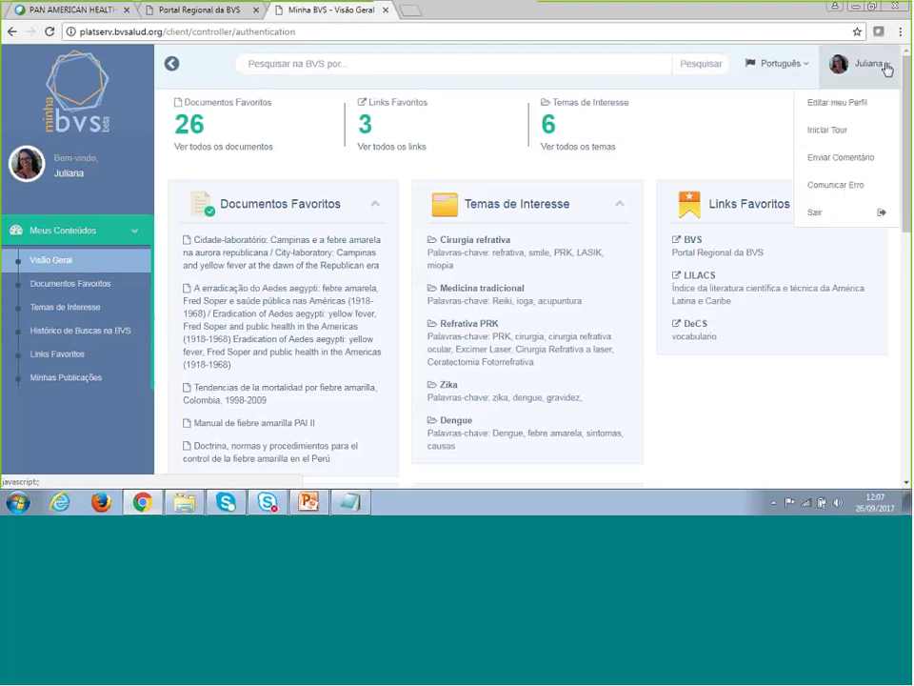
left_click(848, 103)
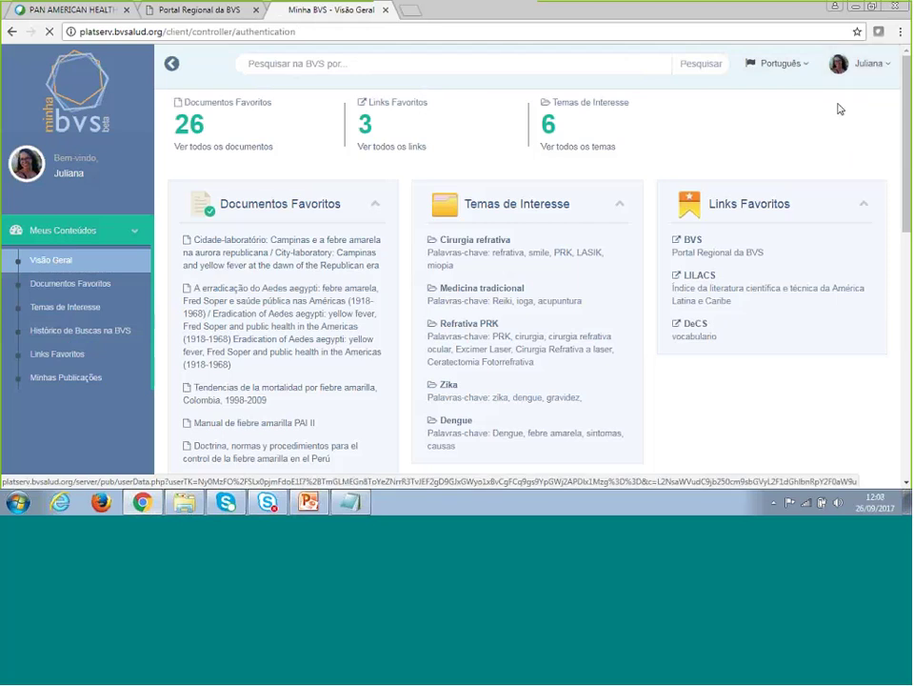
scroll(690, 150, "down", 3)
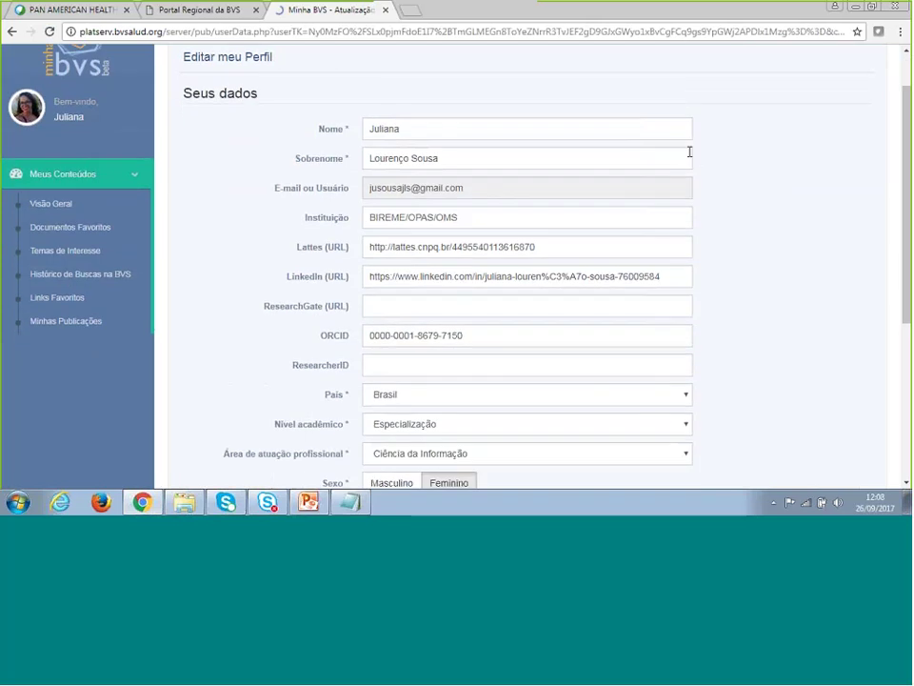
scroll(441, 357, "down", 4)
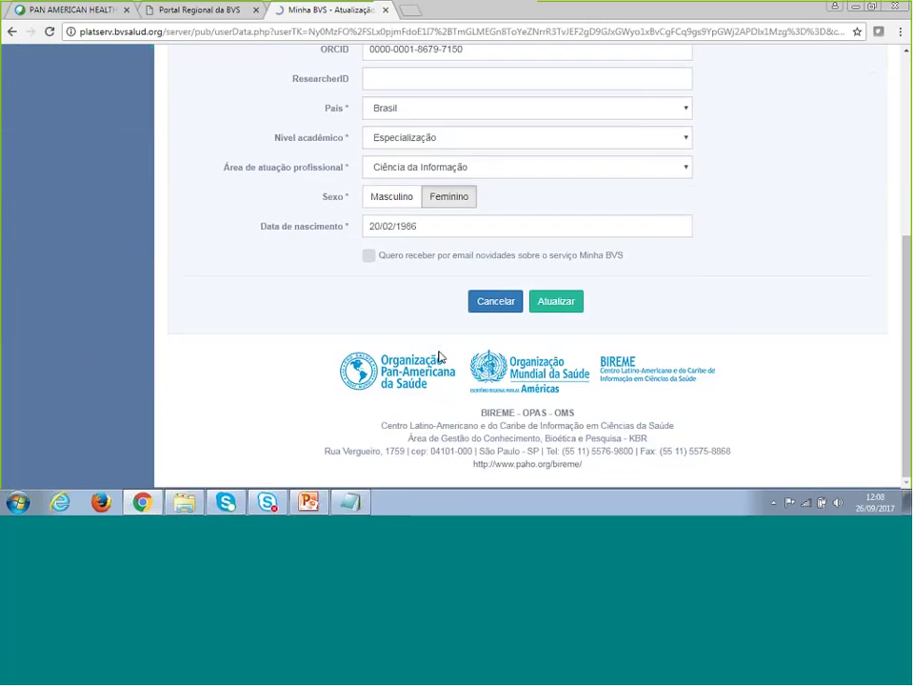
scroll(434, 355, "up", 2)
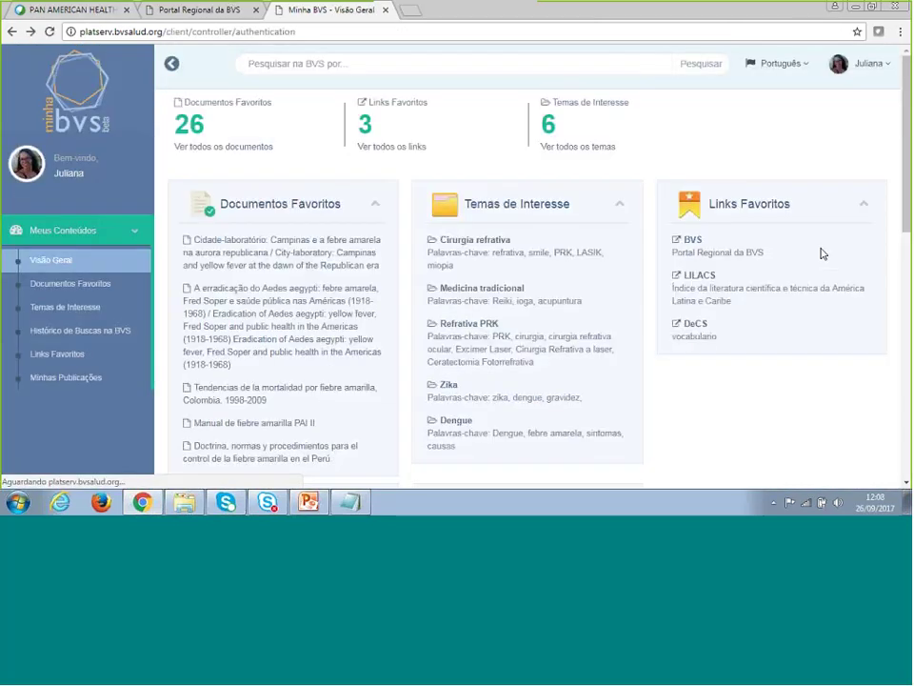
Step: Start the Minha BVS guided tour and advance through the introduction, user photo and contents menu to the Visão Geral explanation
left_click(889, 65)
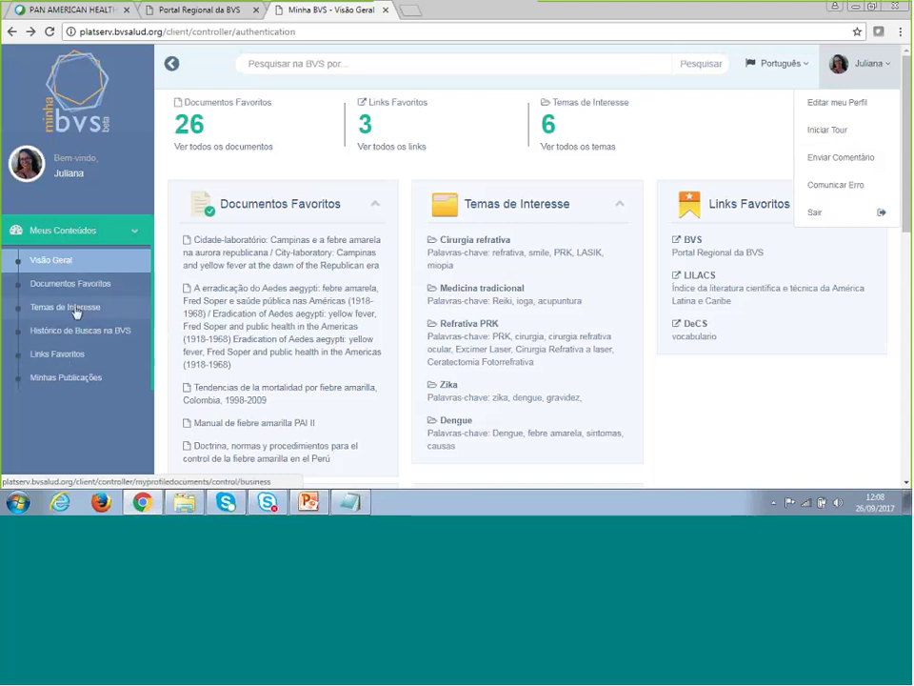
left_click(825, 134)
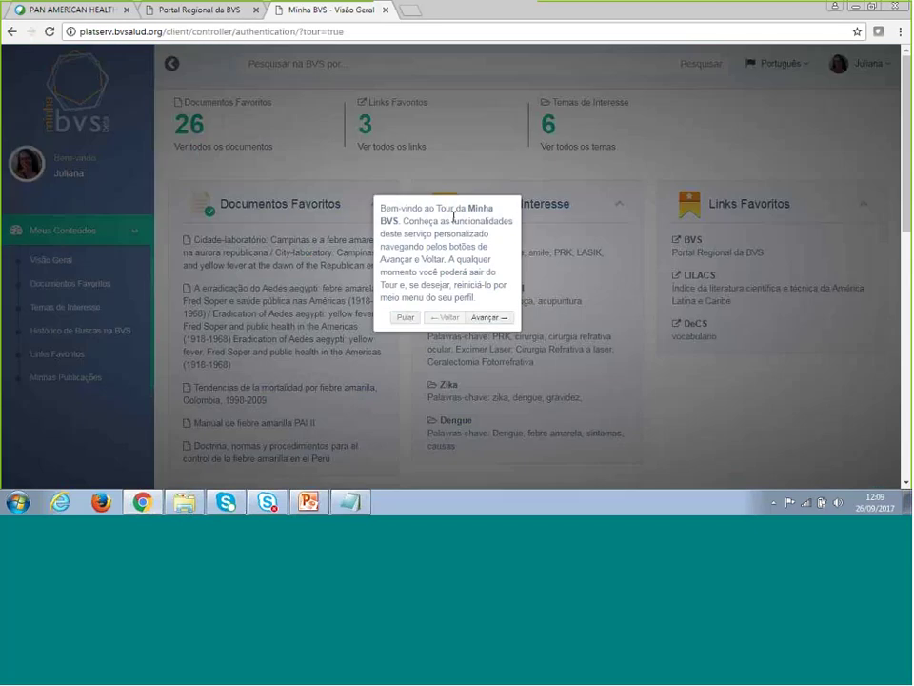
left_click(489, 318)
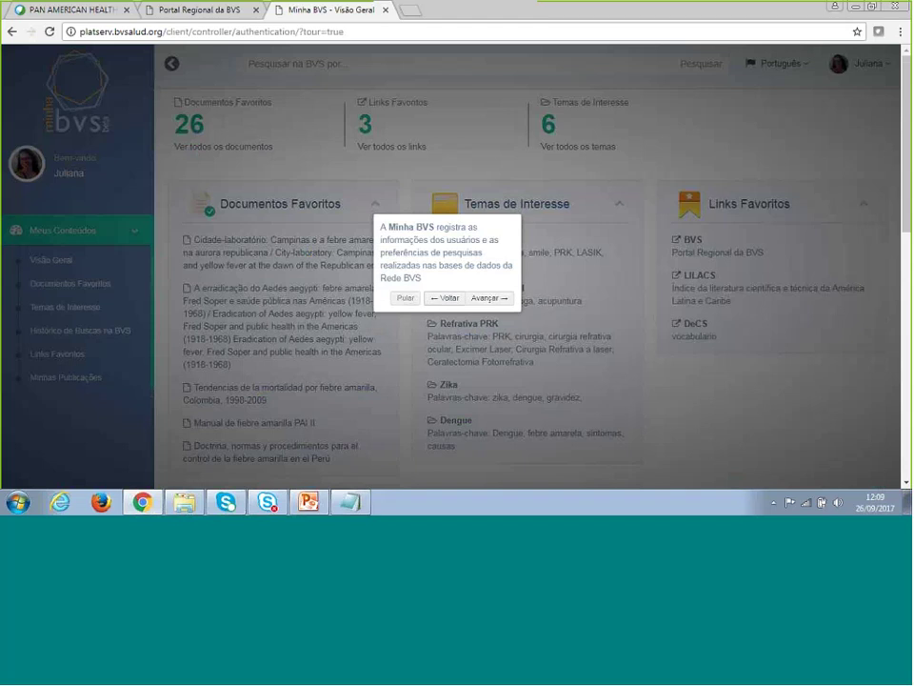
left_click(490, 300)
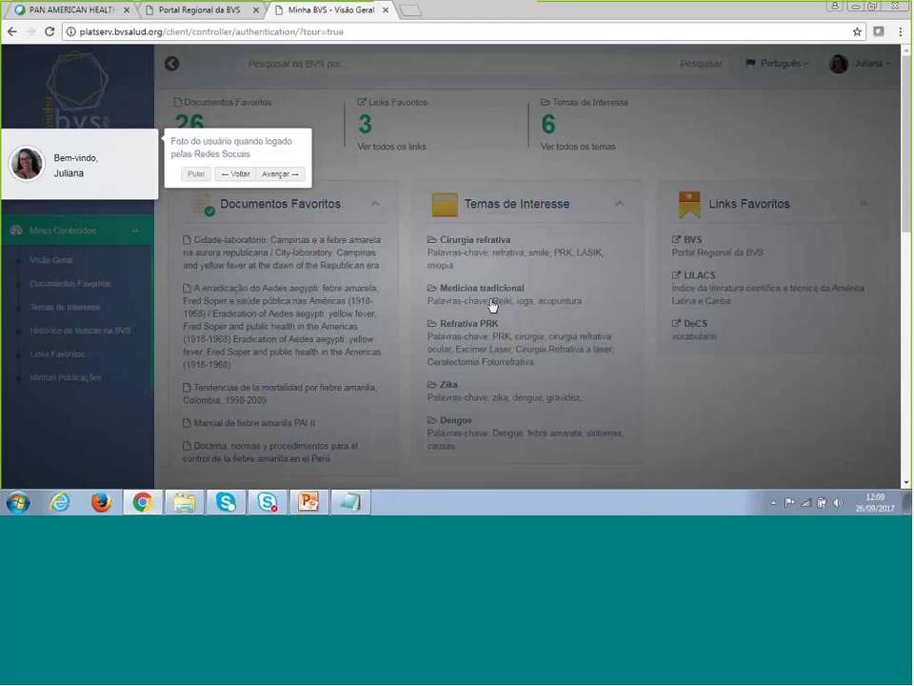
left_click(281, 174)
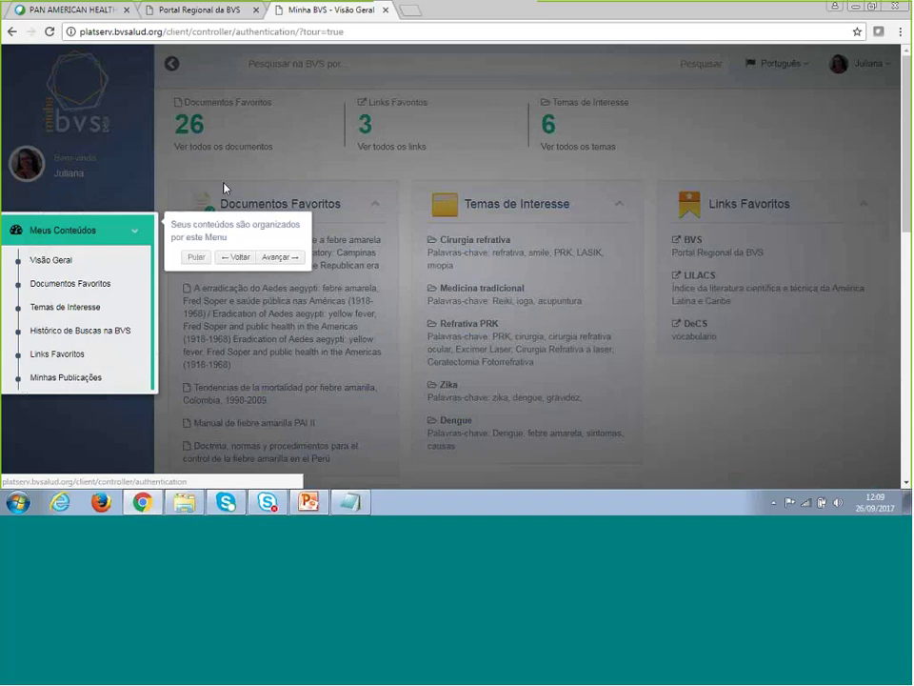
left_click(280, 258)
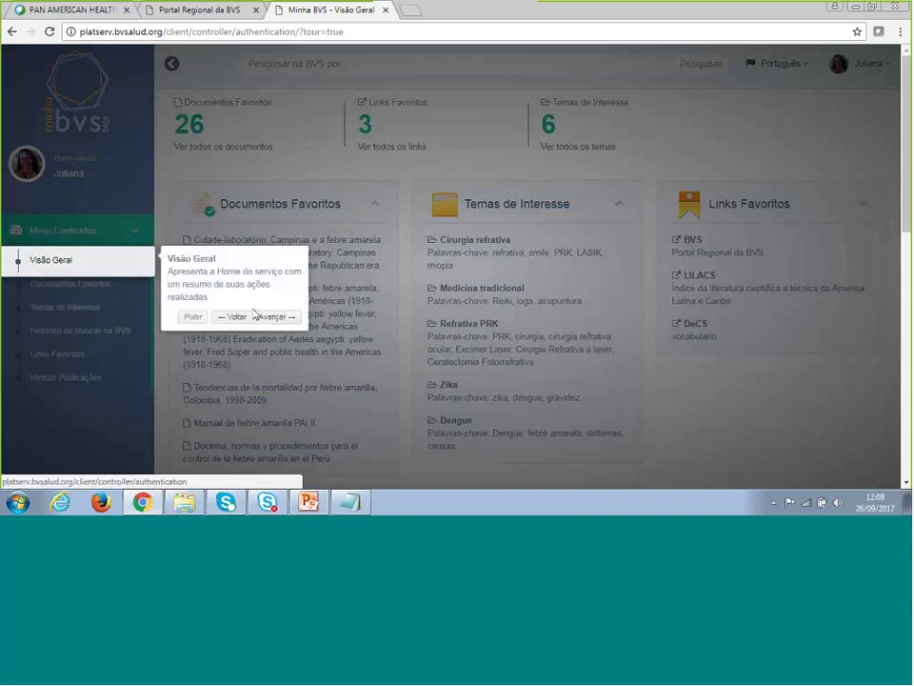
Step: Advance the tour through the search bar, interface language and favourites counters to the Temas de Interesse counter
left_click(276, 318)
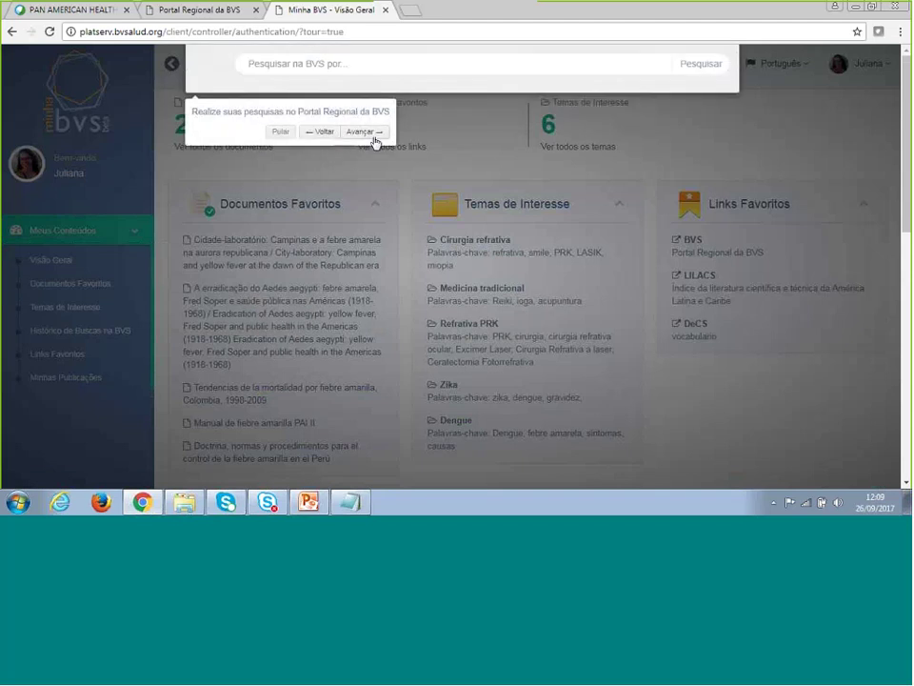
left_click(368, 136)
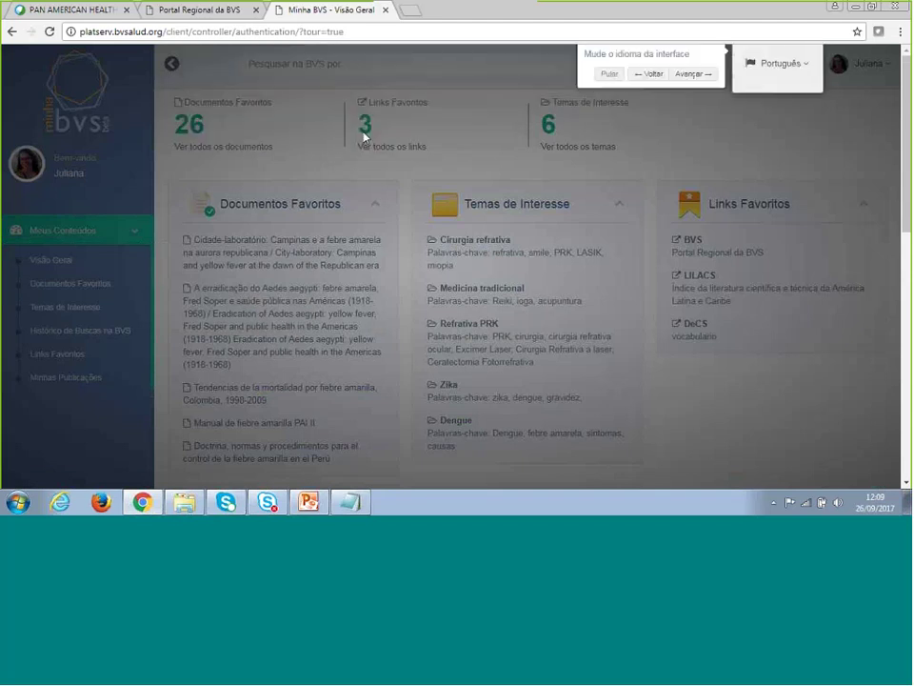
left_click(693, 76)
left_click(774, 74)
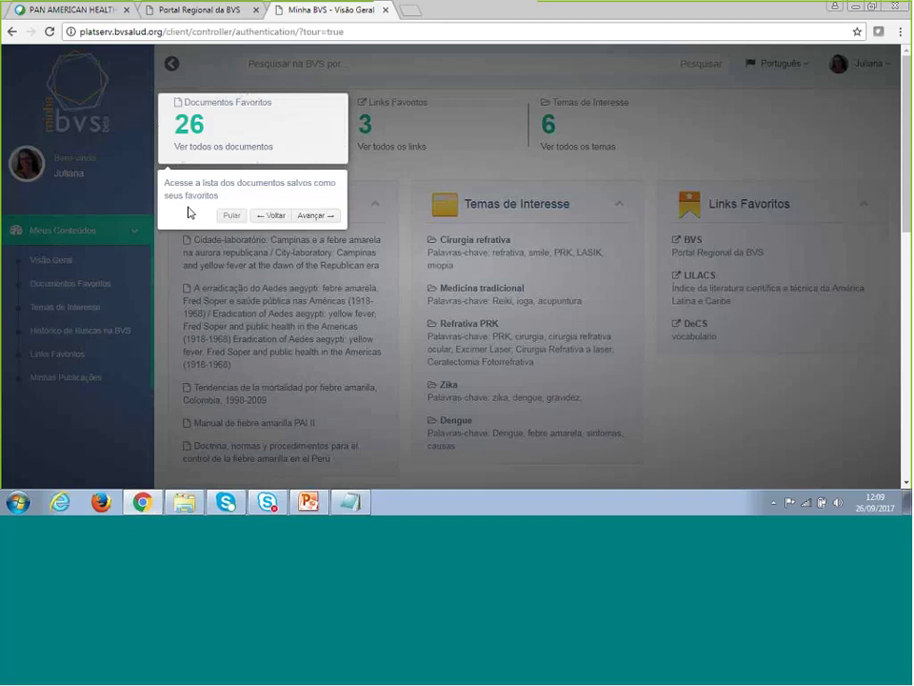
left_click(310, 217)
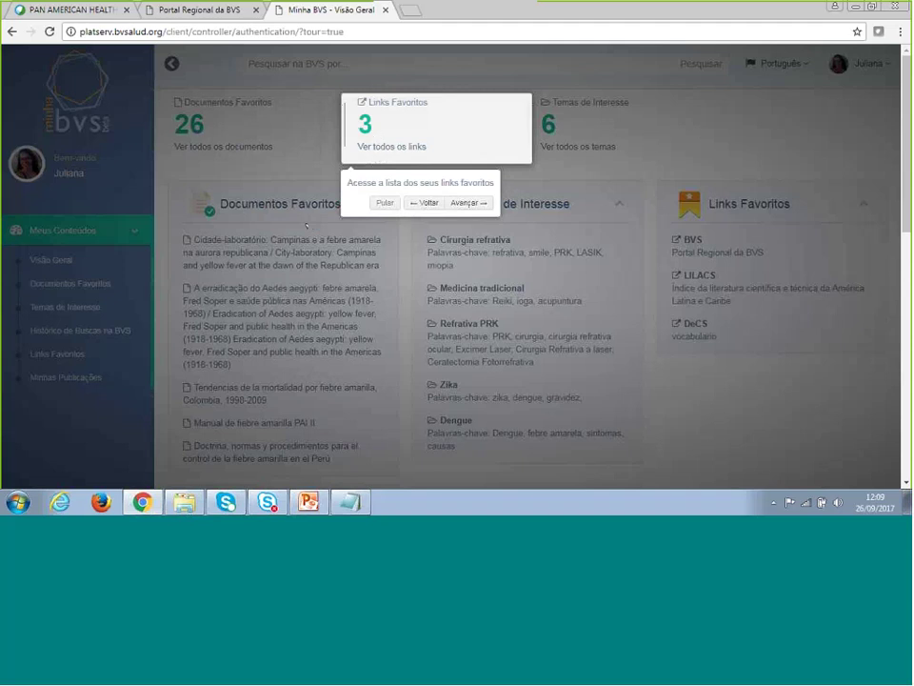
left_click(464, 202)
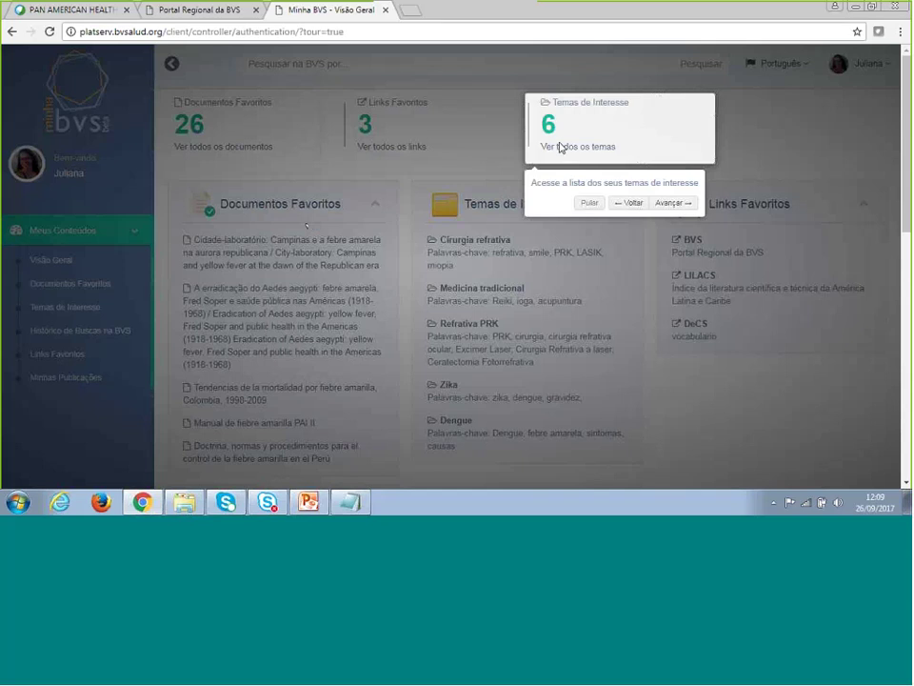
Step: Follow the tour through the overview panels to the Documentos Favoritos page and skip the rest of the tour
left_click(672, 203)
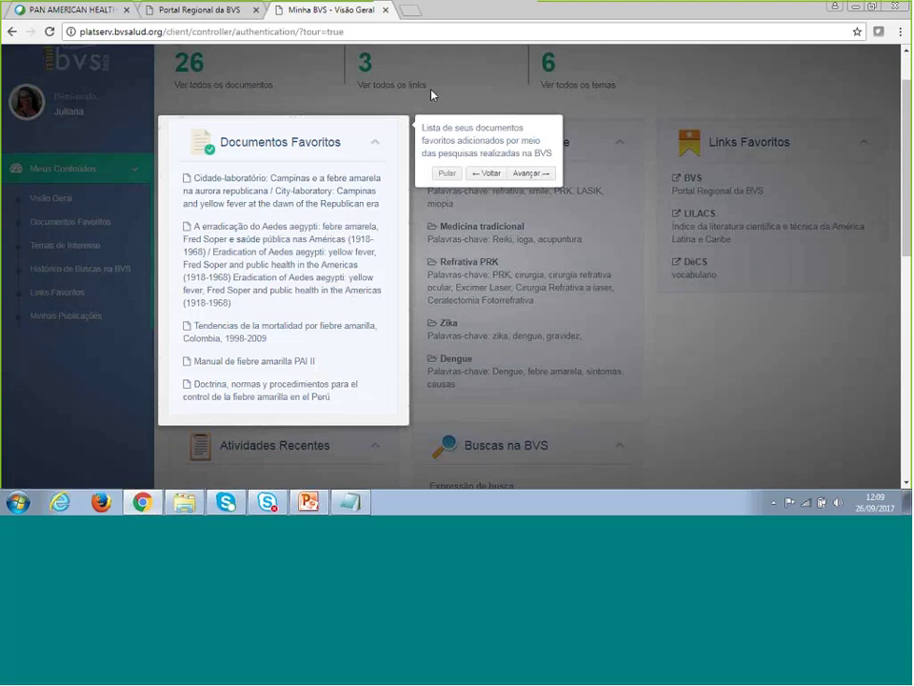
left_click(528, 174)
left_click(775, 185)
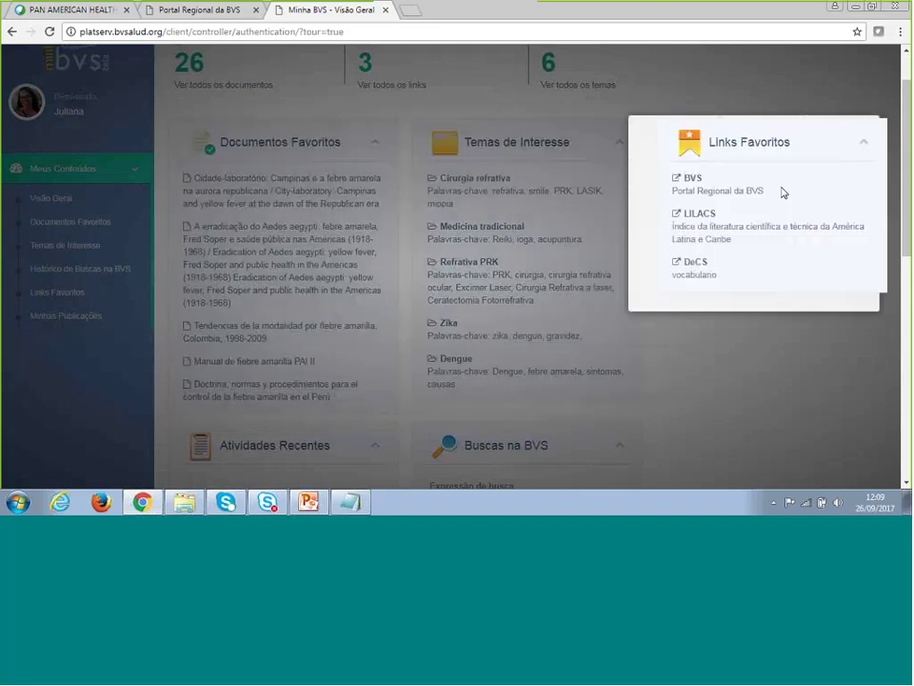
left_click(604, 164)
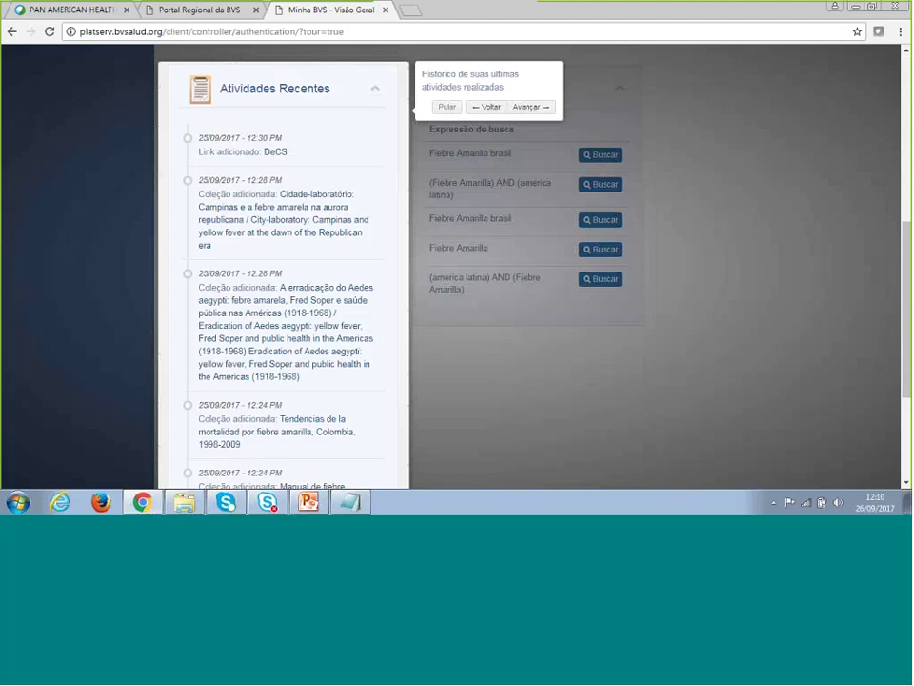
left_click(541, 114)
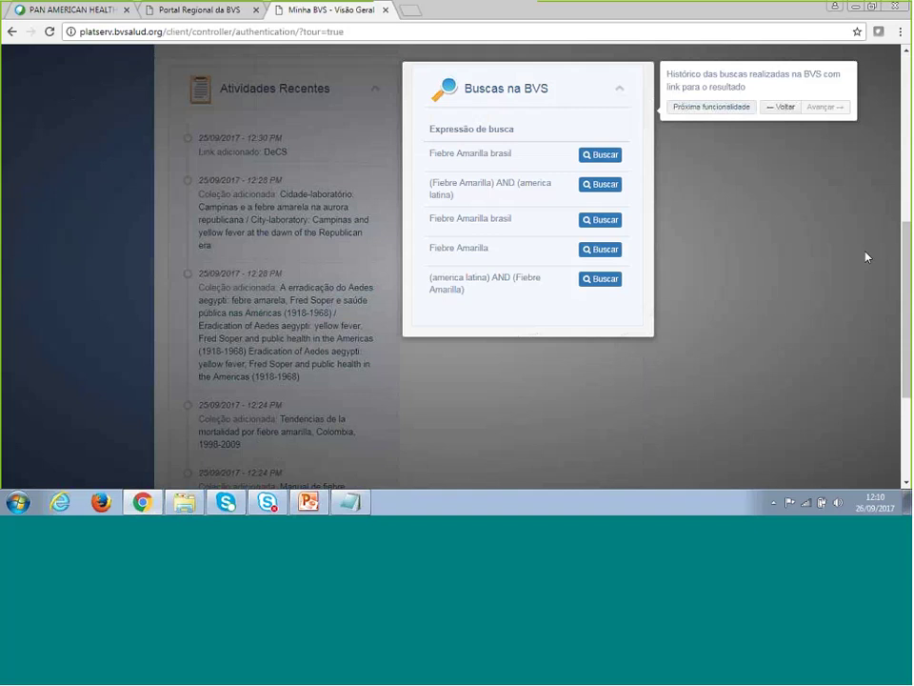
left_click(723, 109)
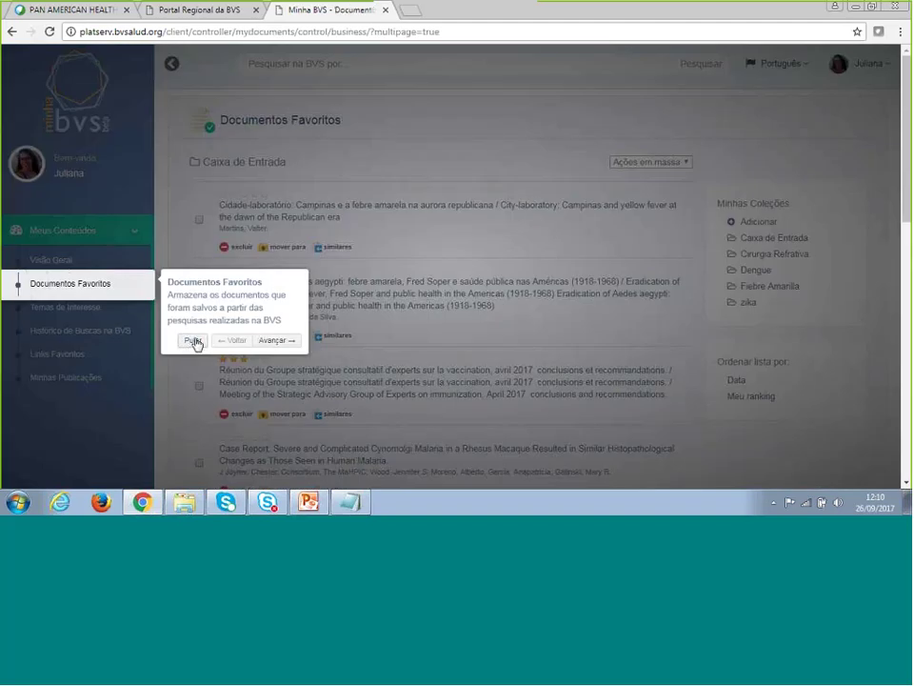
left_click(193, 341)
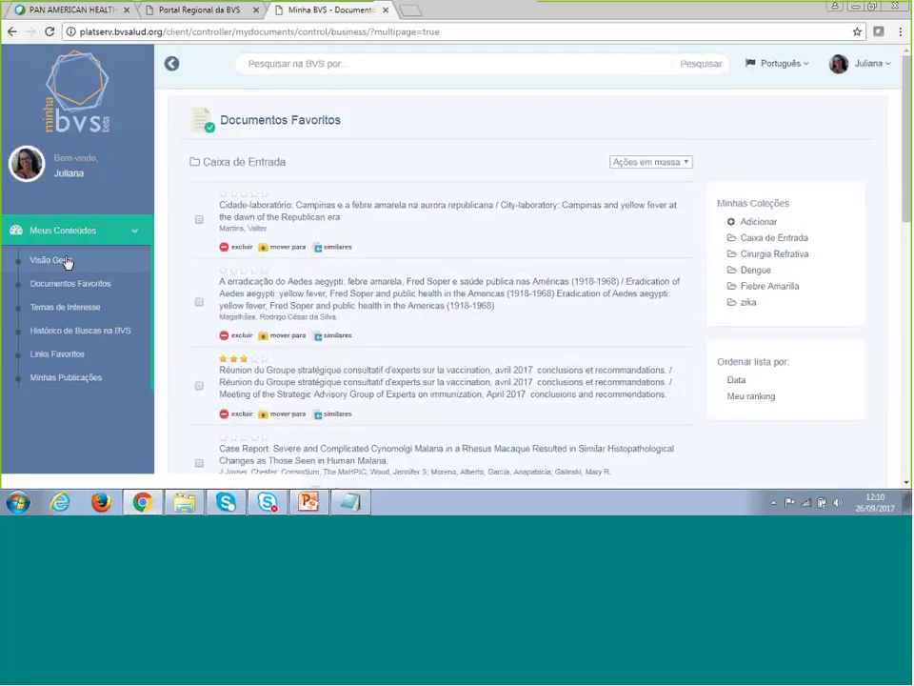
Step: Return to the Visão Geral page and open the Documentos Favoritos list
left_click(63, 259)
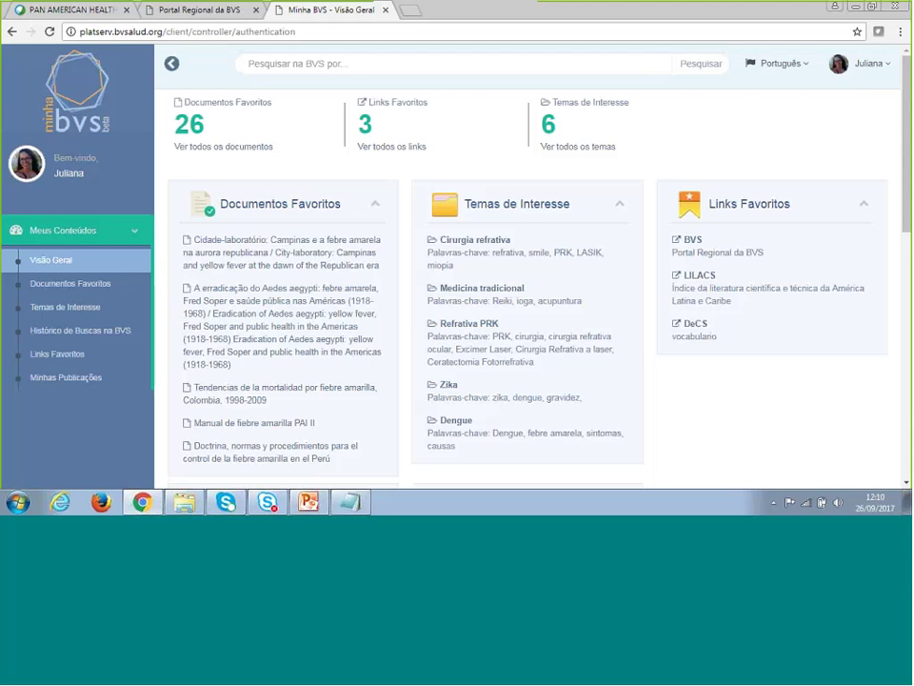
left_click(98, 285)
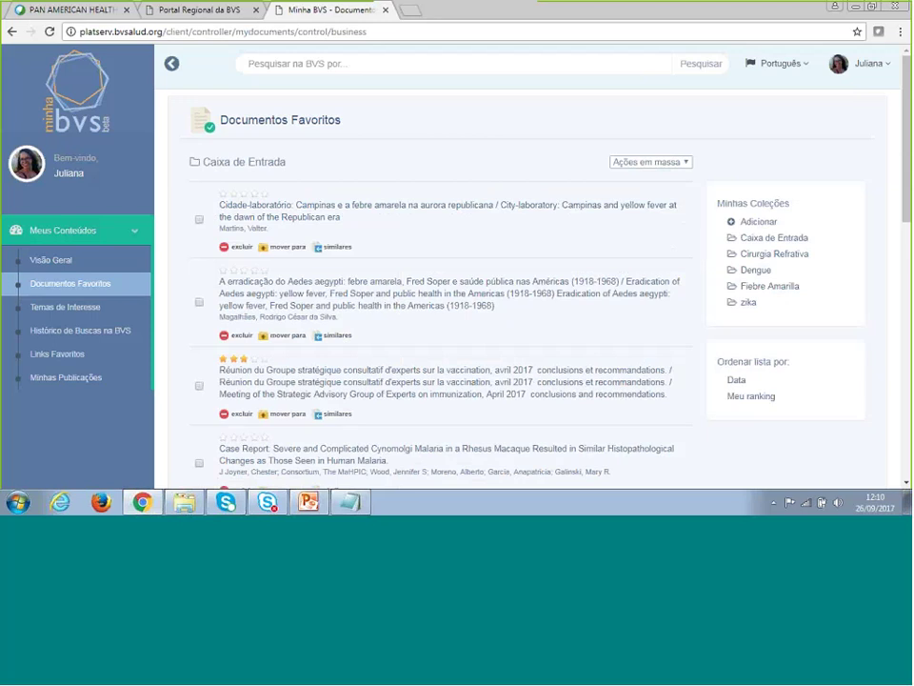
Step: Search the BVS for "vacinas brasil" from the Documentos Favoritos page
left_click(283, 66)
type("vAC")
key("BackSpace")
key("BackSpace")
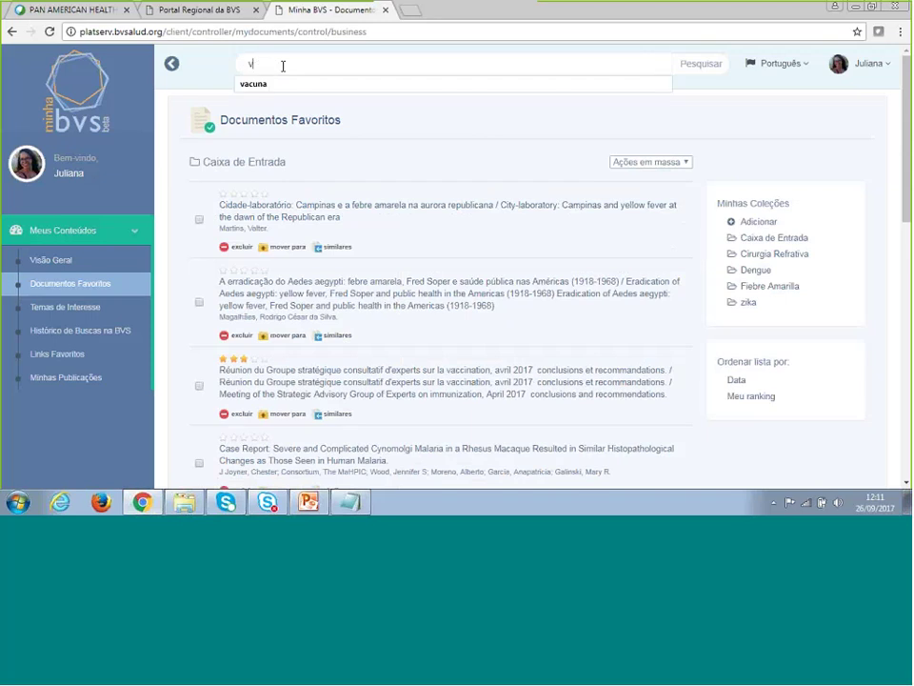
key("BackSpace")
type("vacinas")
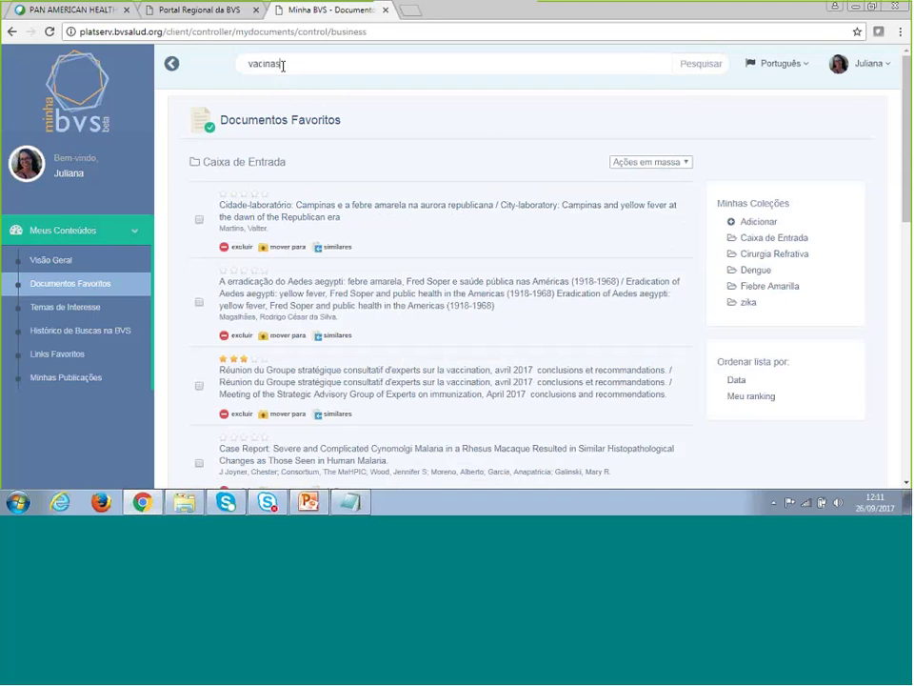
type(" brasil")
key("Return")
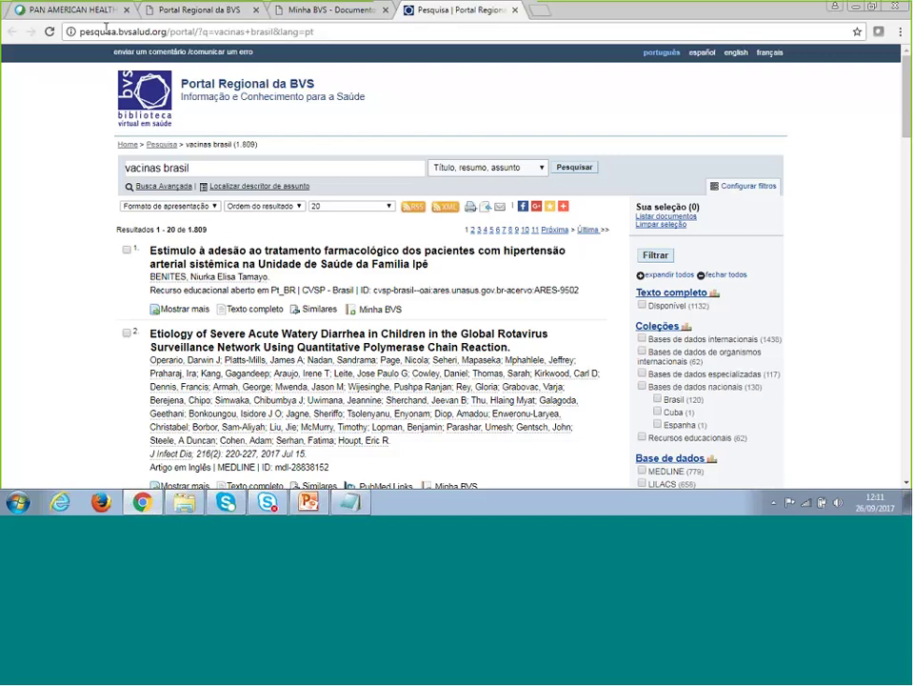
Step: Add the first search result, about pharmacological treatment adherence in hypertensive patients, to the Minha BVS favourites and dismiss the message
left_click(671, 216)
scroll(380, 181, "down", 3)
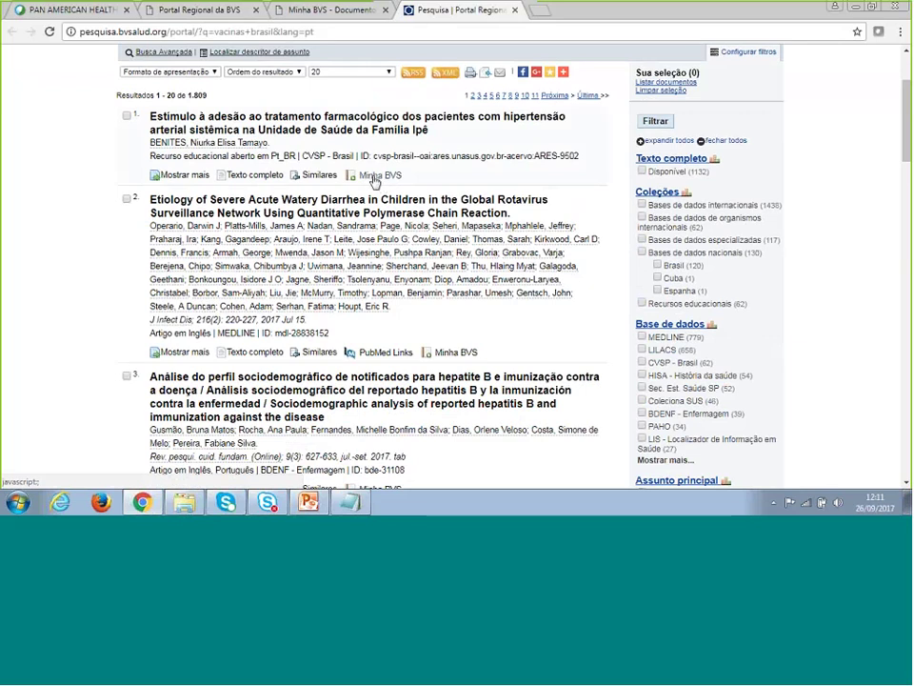
left_click(374, 178)
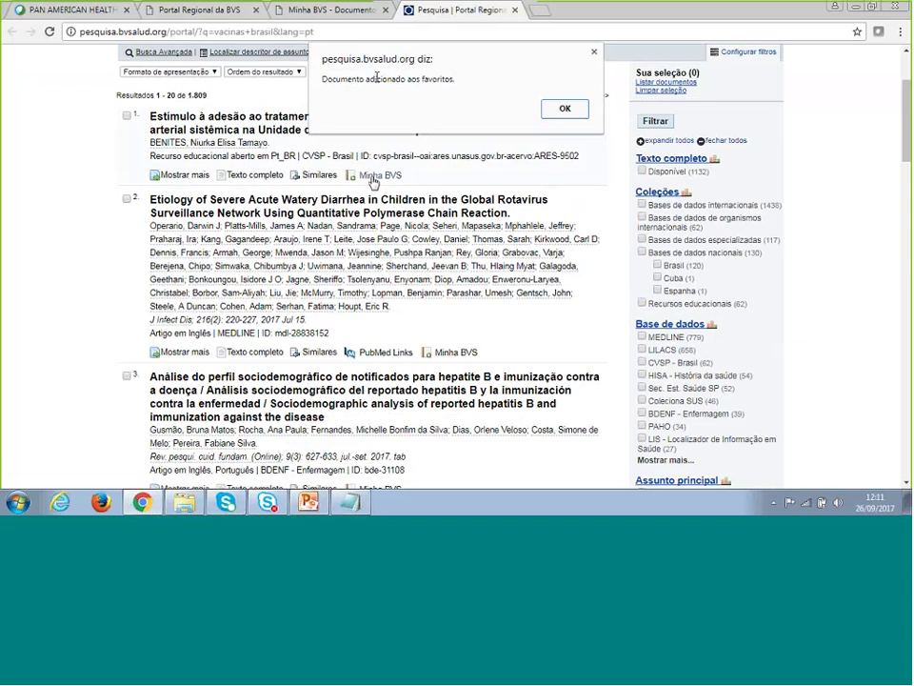
left_click_drag(322, 79, 447, 83)
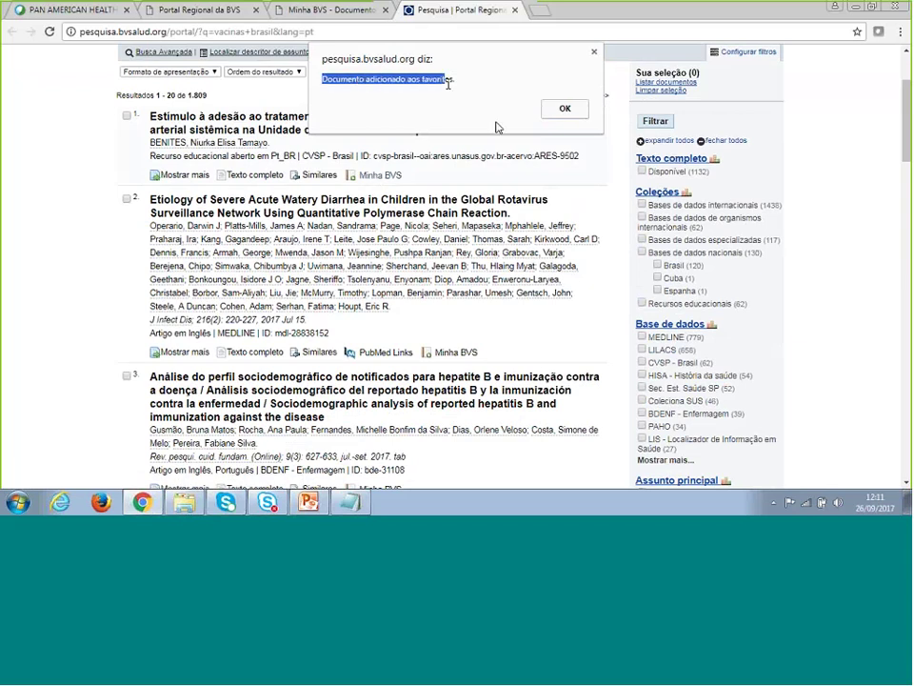
left_click(566, 109)
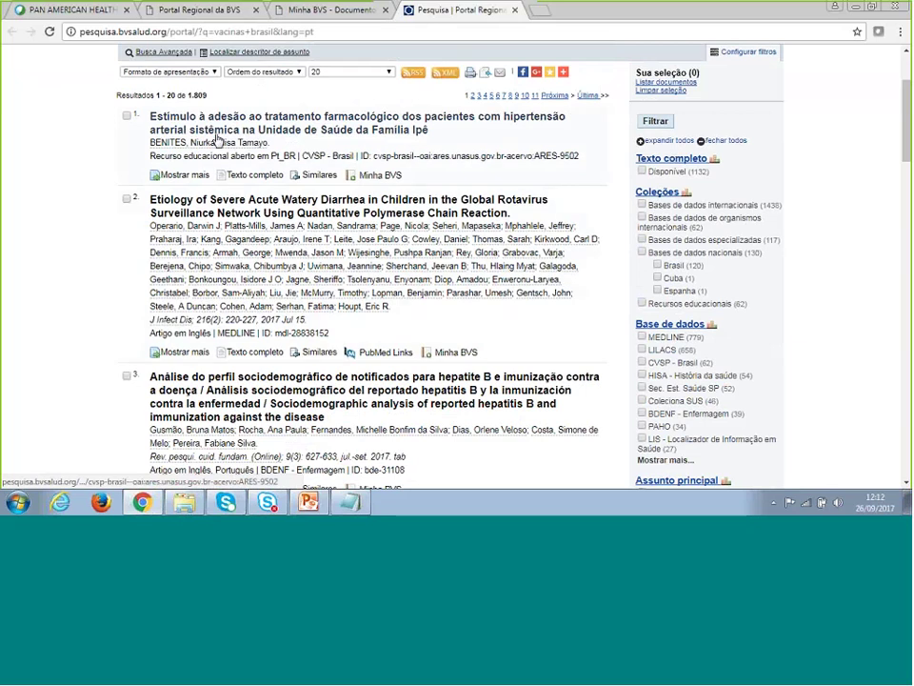
Step: Add the fourth result, "Adesão à imunização contra o papilomavirus humano na saúde pública do Brasil", to the Minha BVS favourites
scroll(528, 177, "down", 3)
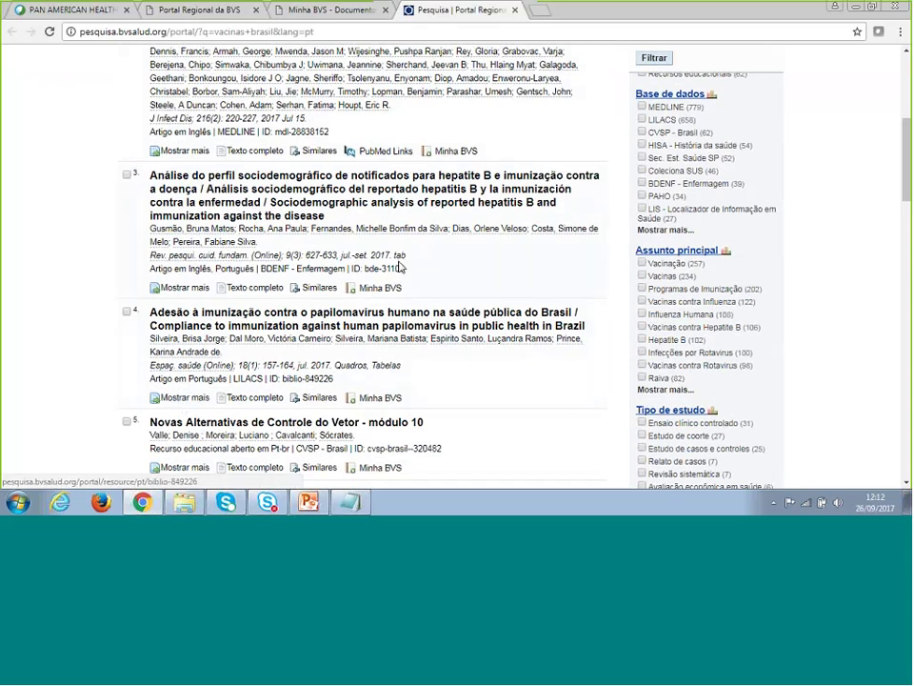
scroll(364, 385, "down", 1)
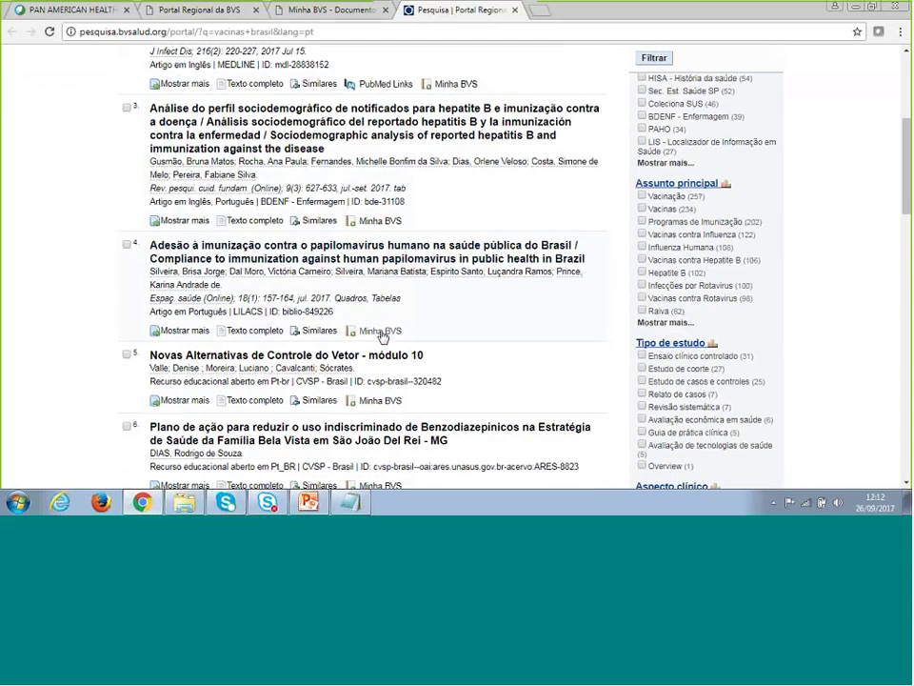
left_click(380, 329)
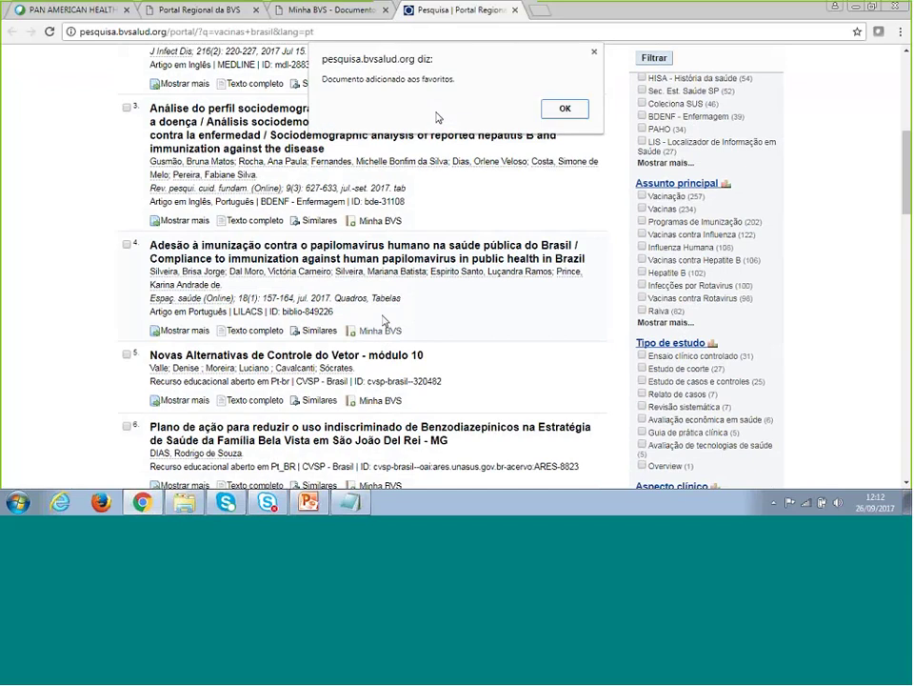
left_click(565, 108)
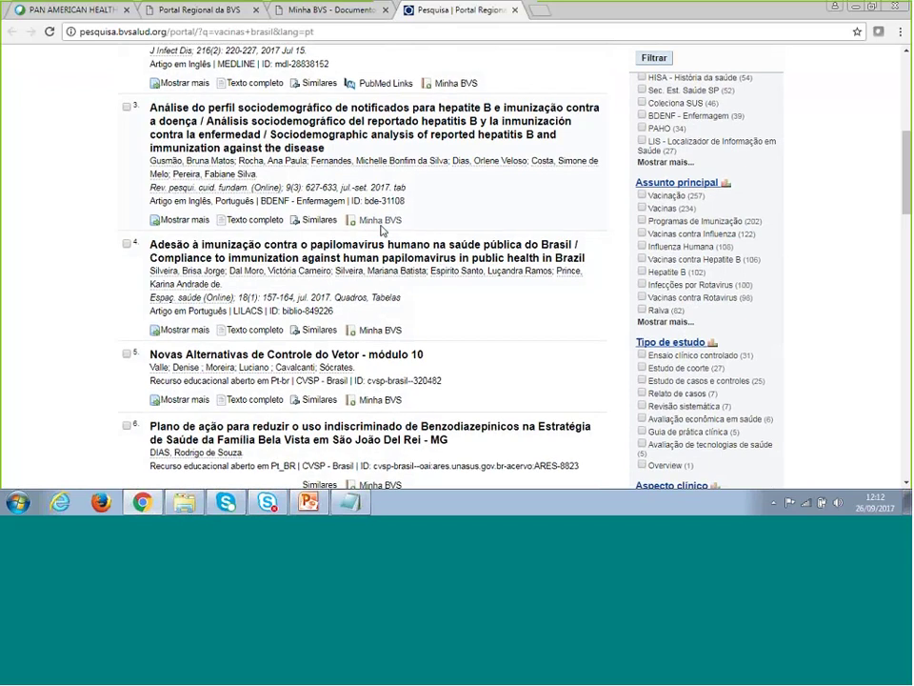
Step: Add the fifth result, "Novas Alternativas de Controle do Vetor - módulo 10", to the Minha BVS favourites
scroll(381, 214, "down", 3)
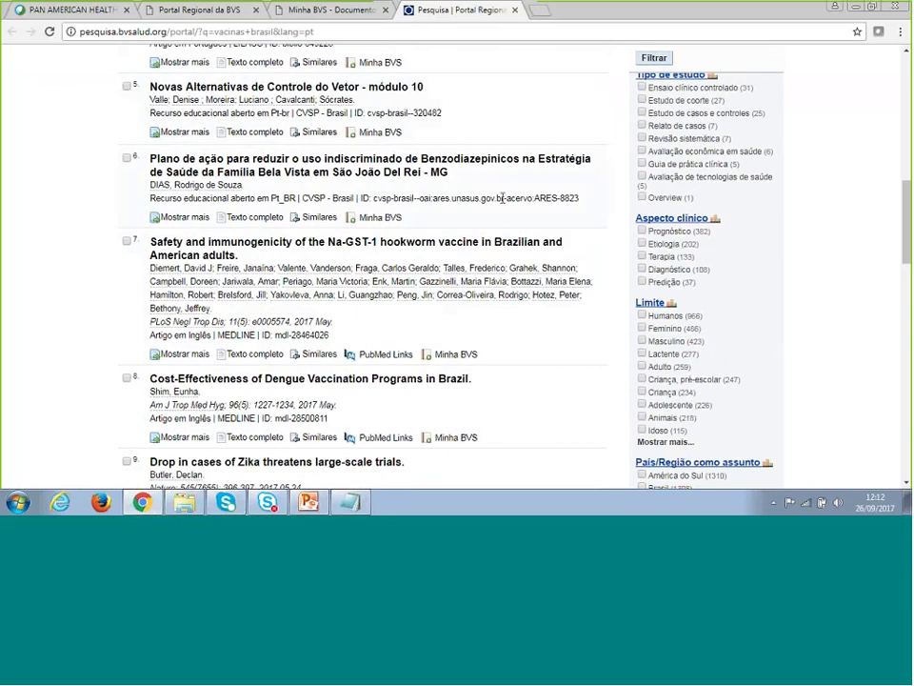
scroll(405, 150, "up", 1)
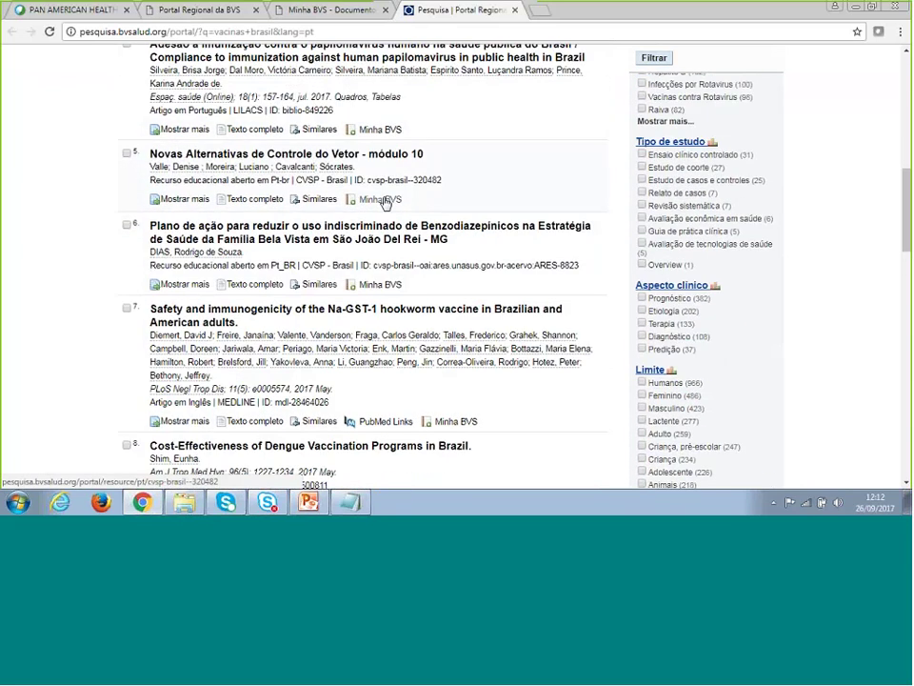
left_click(384, 201)
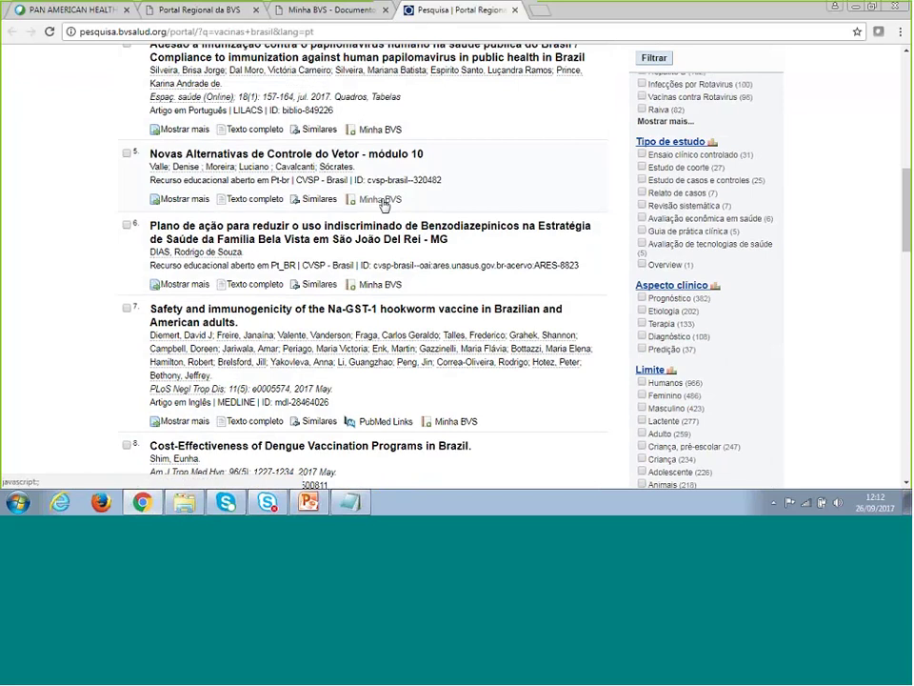
left_click(565, 106)
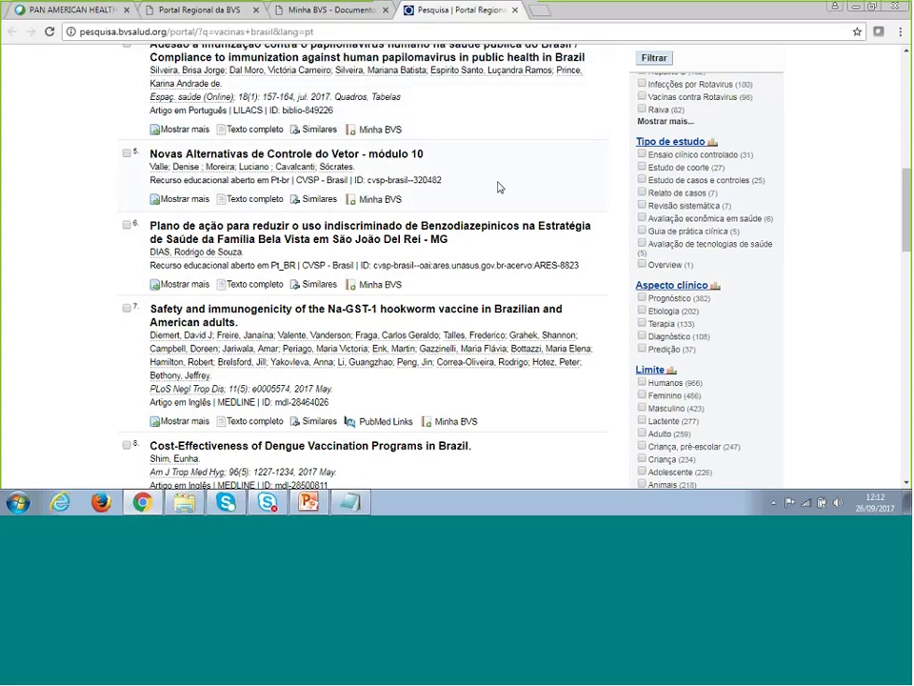
Step: Add result 11, "O uso e abuso de substâncias psicoativas por adolescentes: uma proposta de intervenção", to the Minha BVS favourites
scroll(509, 187, "down", 5)
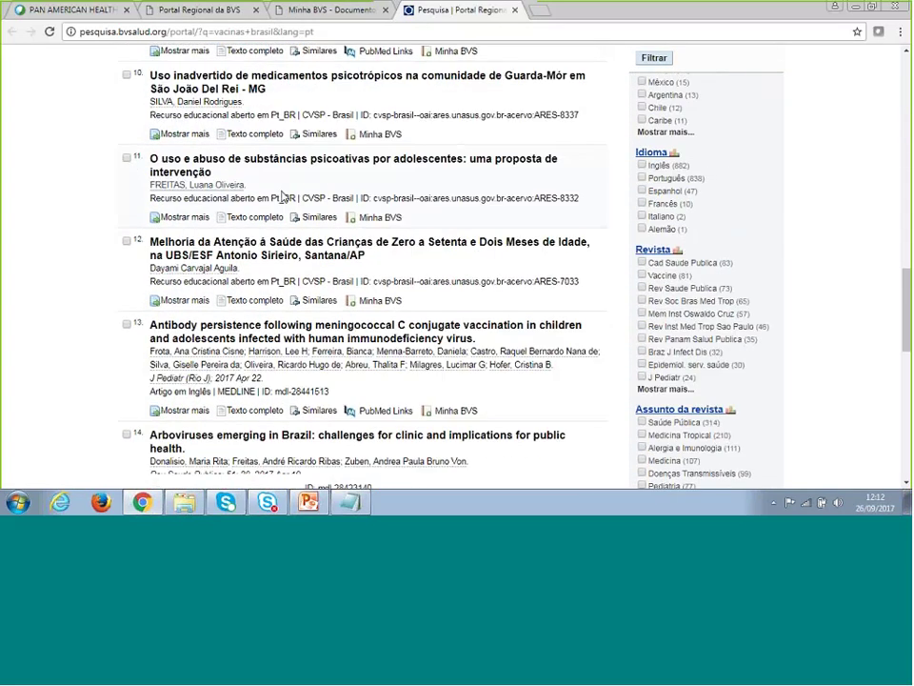
left_click(382, 219)
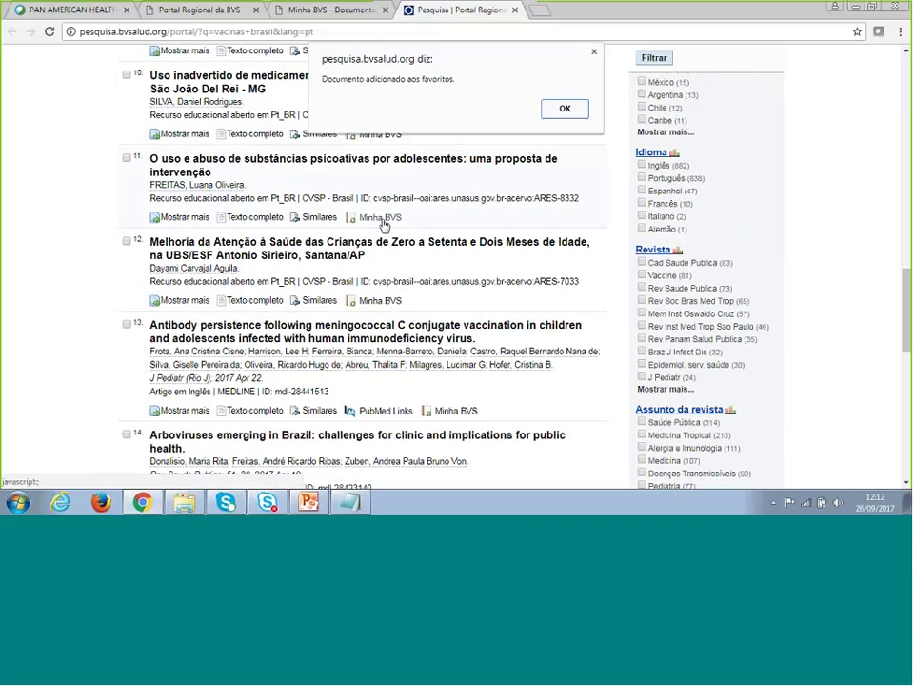
left_click(573, 106)
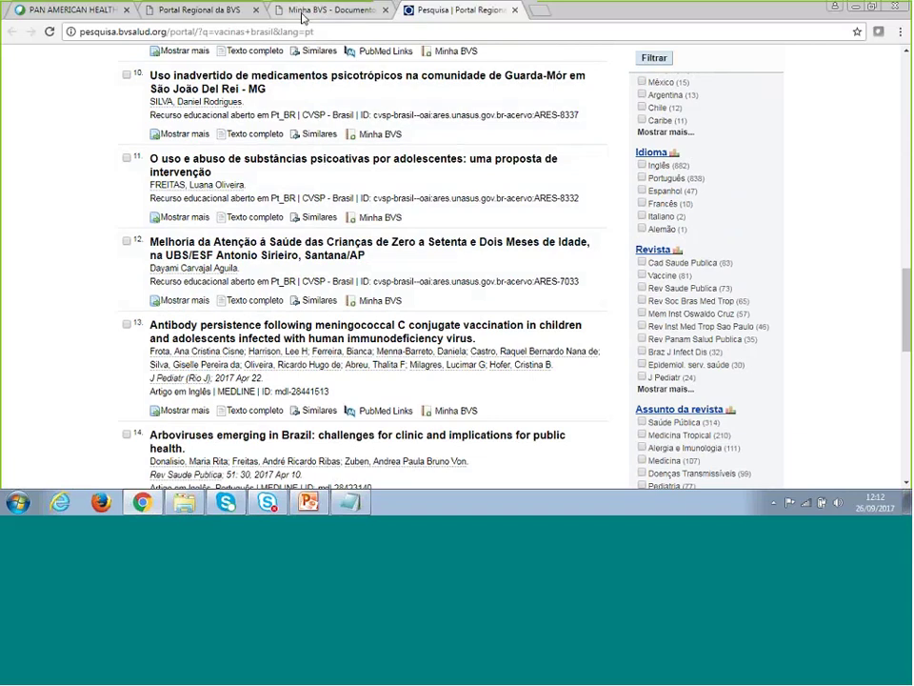
Step: Return to Documentos Favoritos in Minha BVS and review the added documents in the Caixa de Entrada collection
left_click(303, 12)
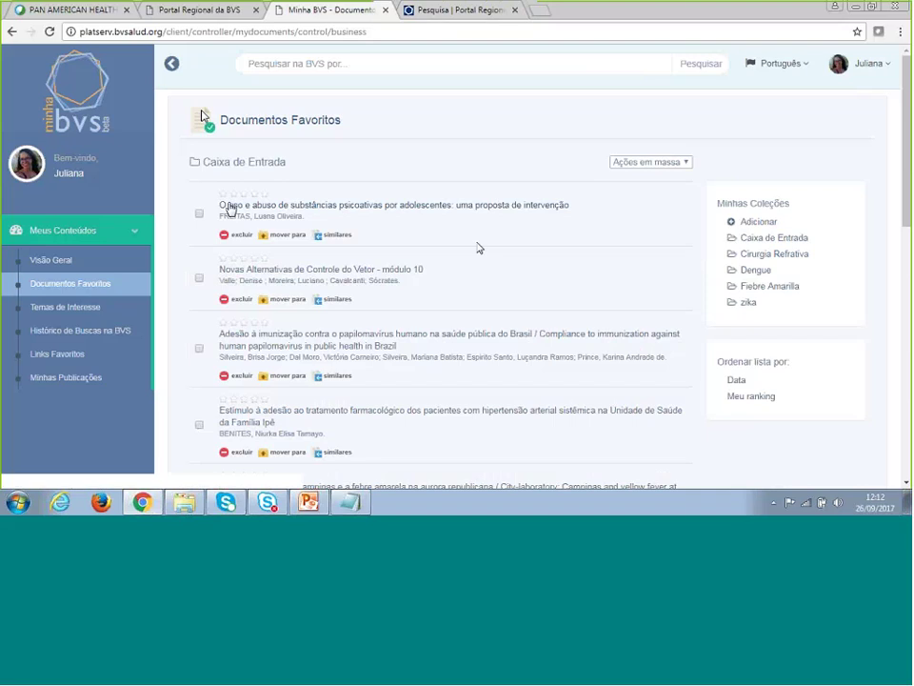
left_click_drag(219, 203, 305, 270)
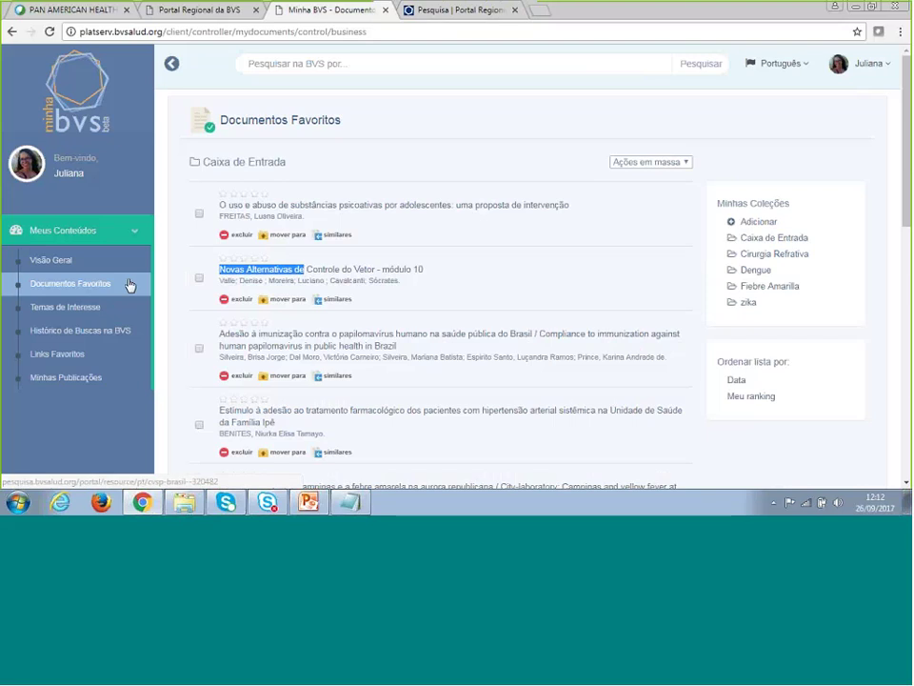
scroll(314, 372, "down", 1)
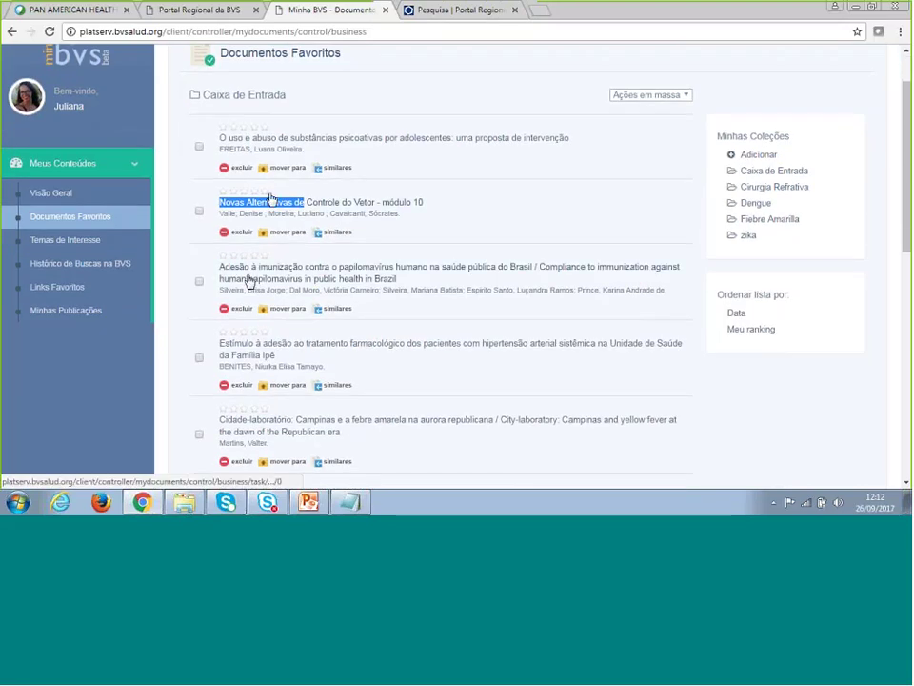
scroll(485, 181, "up", 1)
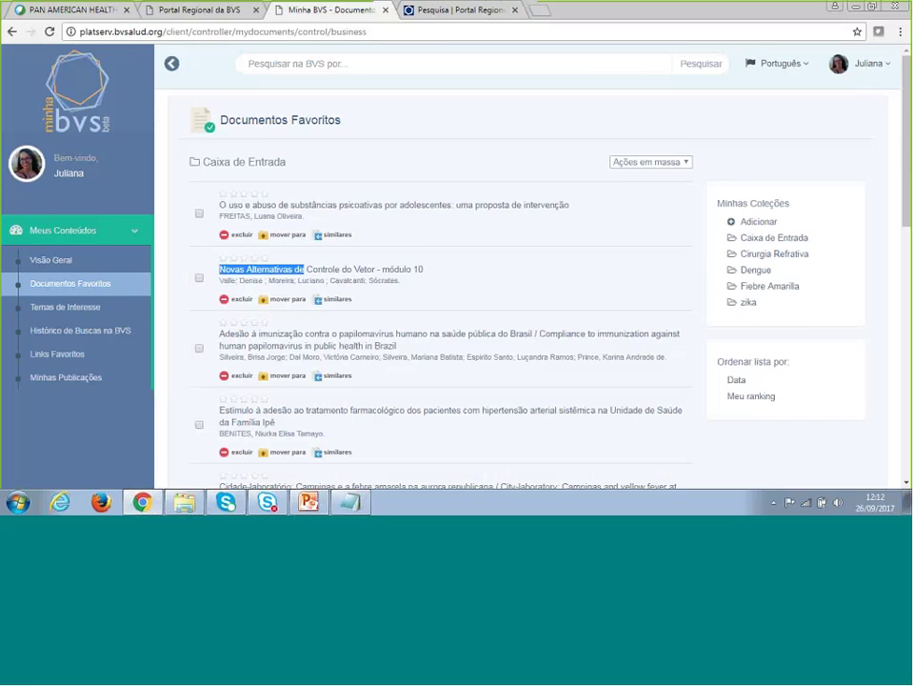
left_click_drag(287, 162, 245, 159)
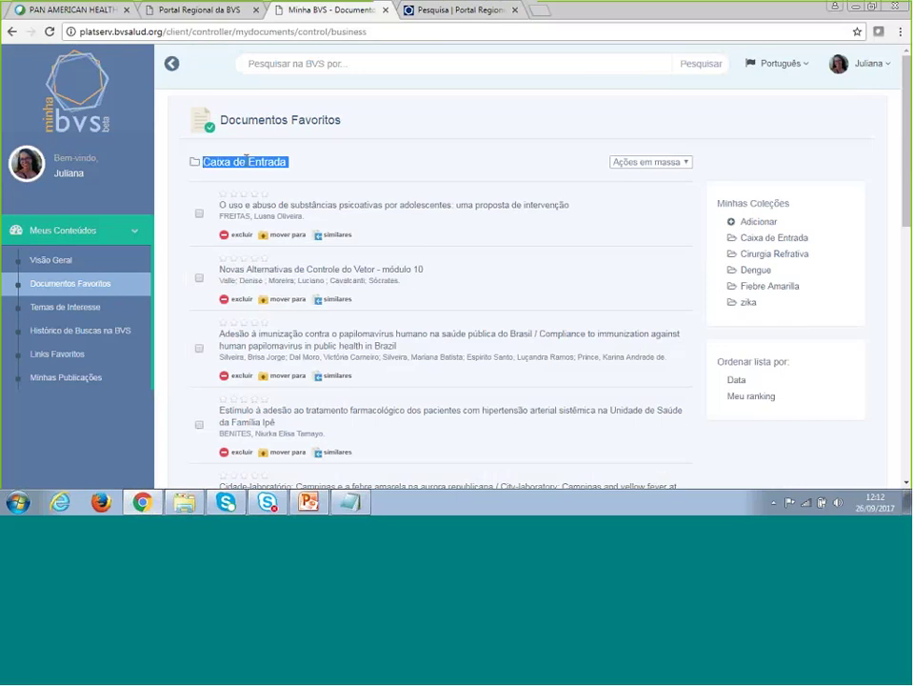
left_click(382, 178)
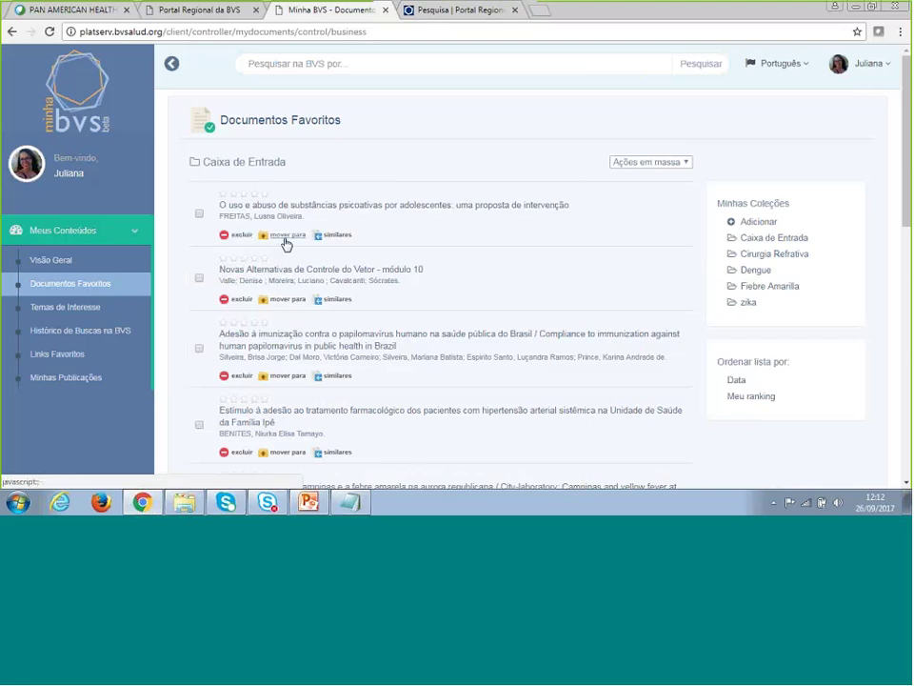
Step: Show the documents similar to "O uso e abuso de substâncias psicoativas por adolescentes" and compare them with its title
left_click(338, 236)
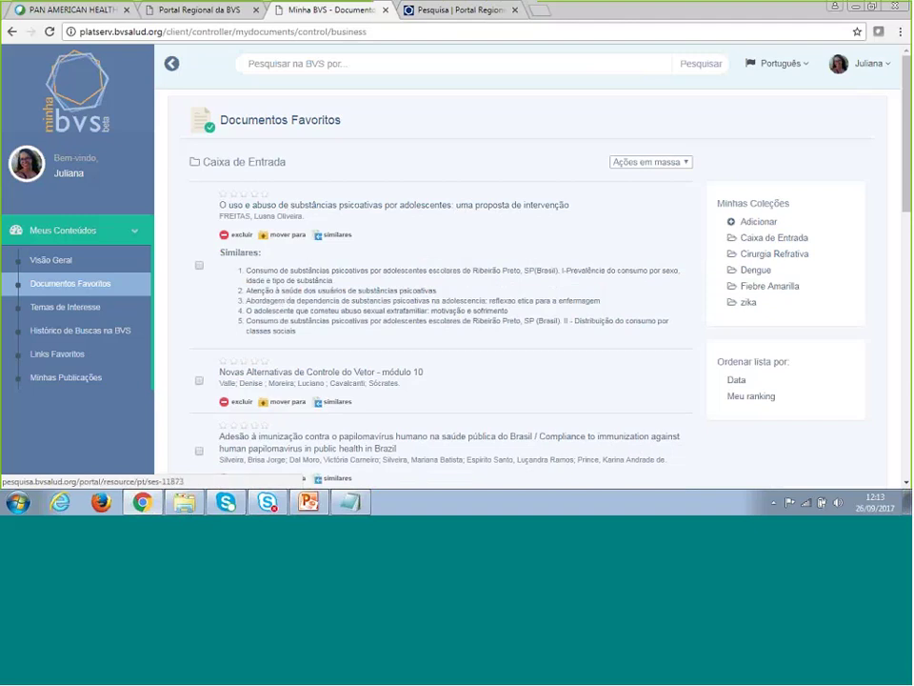
left_click_drag(219, 205, 312, 207)
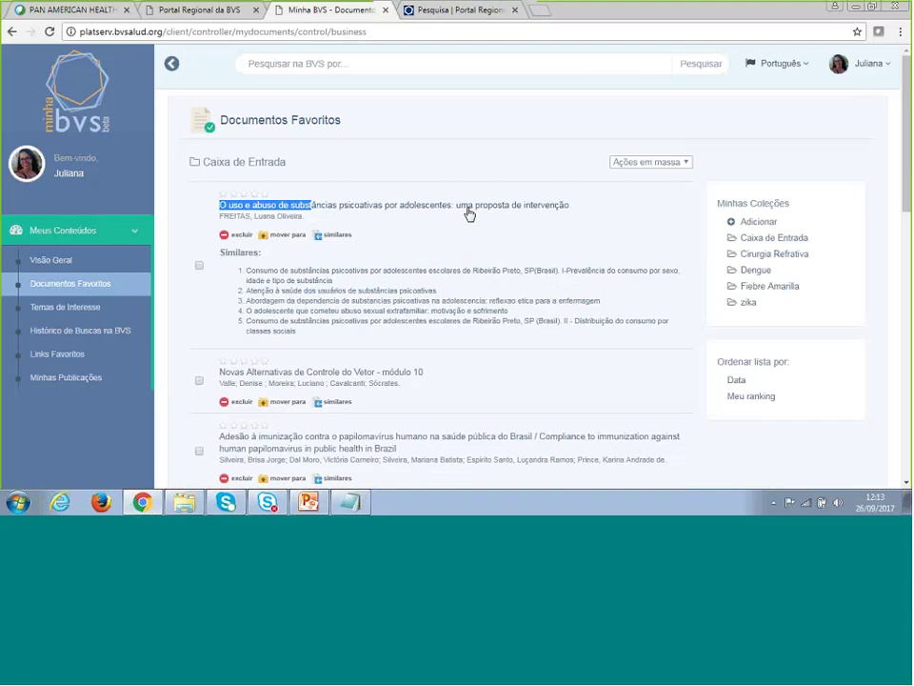
Step: Select the first three documents in Caixa de Entrada and examine the Excluir and Mover bulk actions and the Minhas Coleções list
left_click(686, 164)
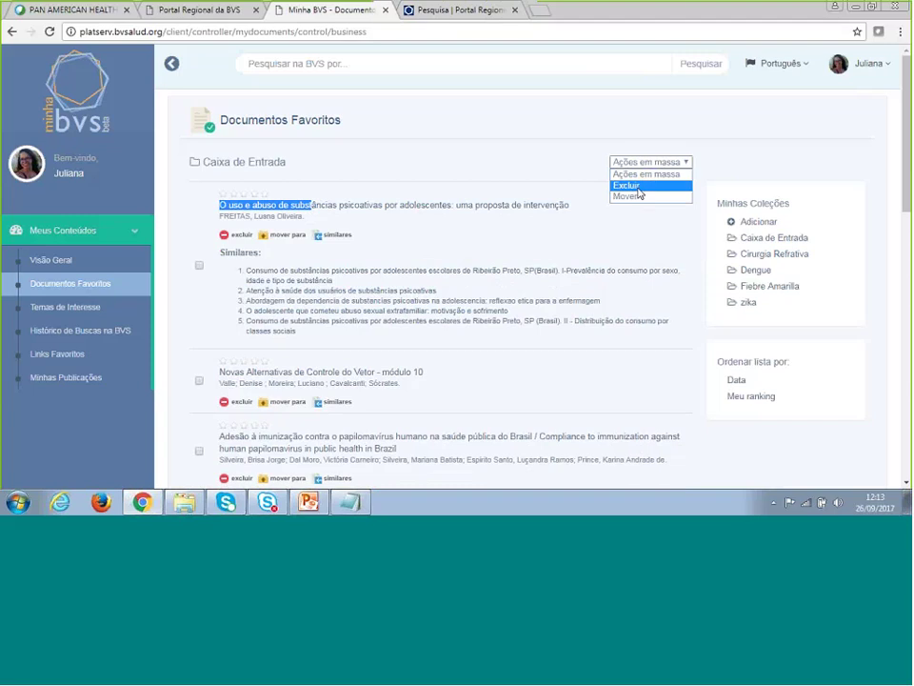
left_click(199, 265)
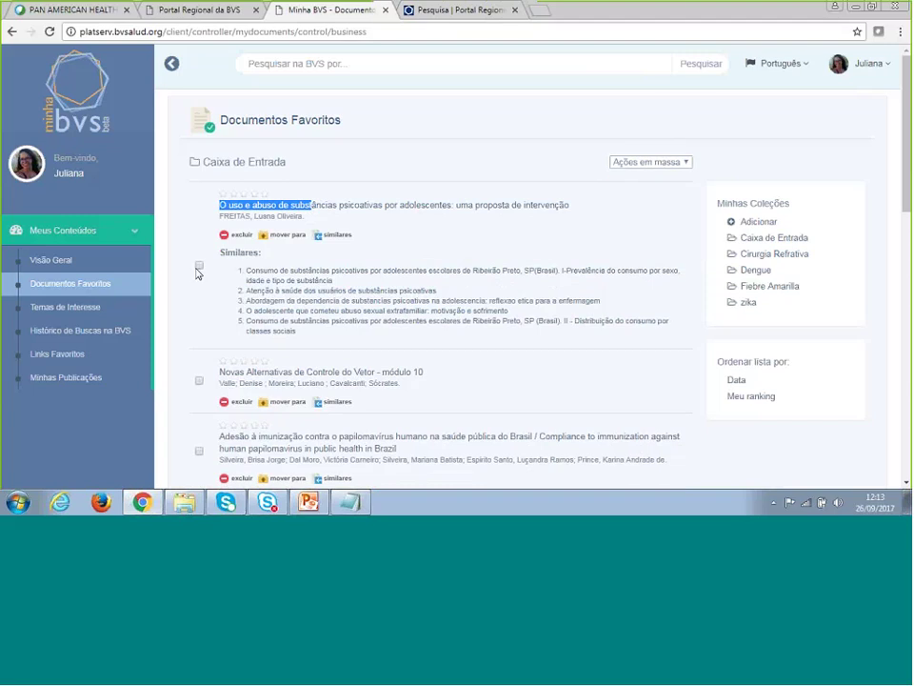
left_click(199, 380)
left_click(199, 450)
left_click(651, 162)
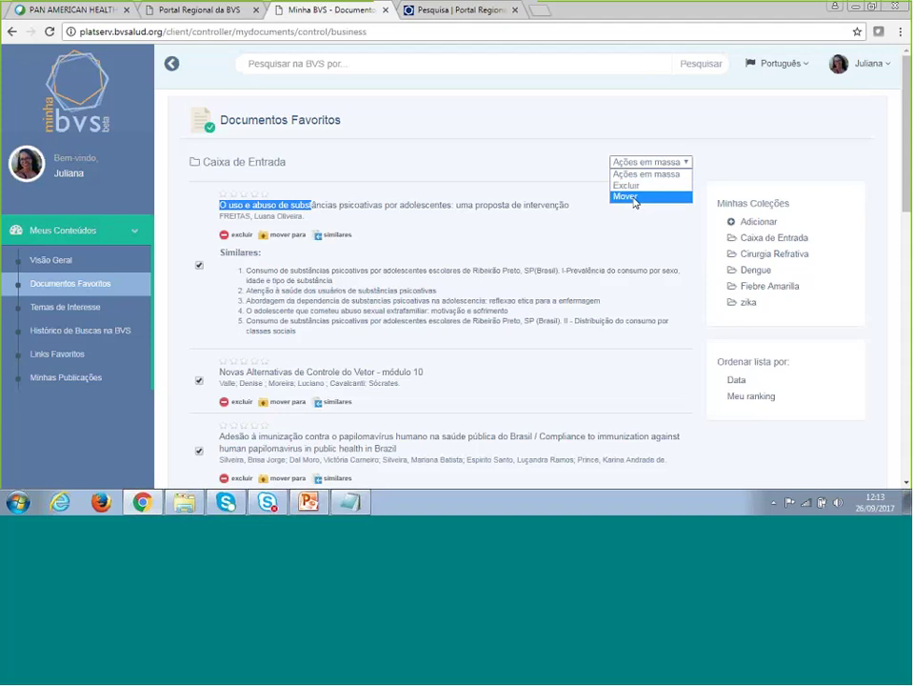
left_click_drag(761, 203, 788, 203)
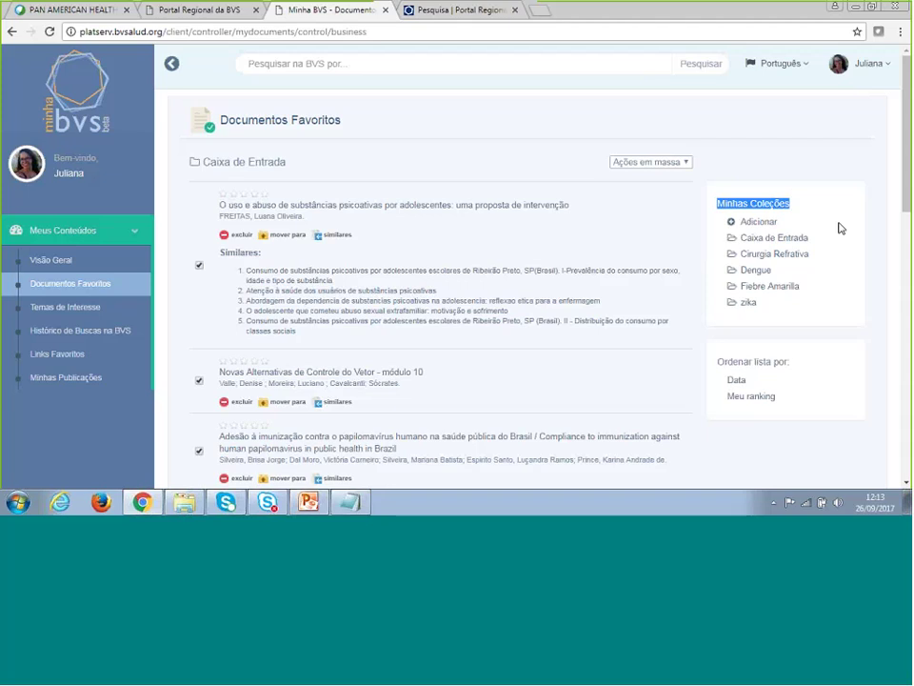
Step: Deselect the first three documents in Caixa de Entrada
left_click(199, 265)
left_click(199, 380)
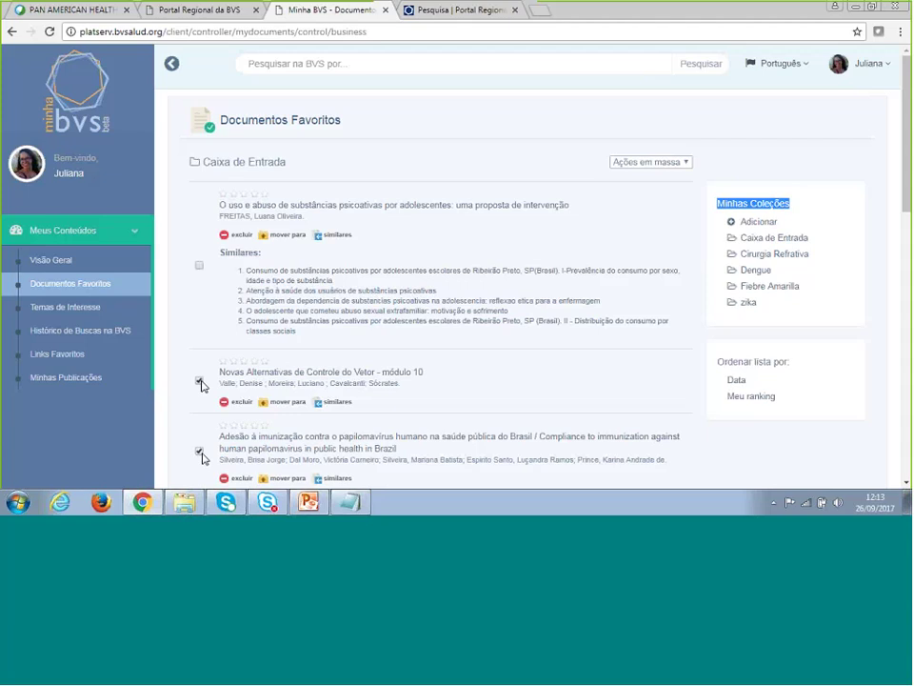
left_click(199, 450)
Step: Create a new collection named "Vacinas" under Minhas Coleções
scroll(730, 154, "down", 1)
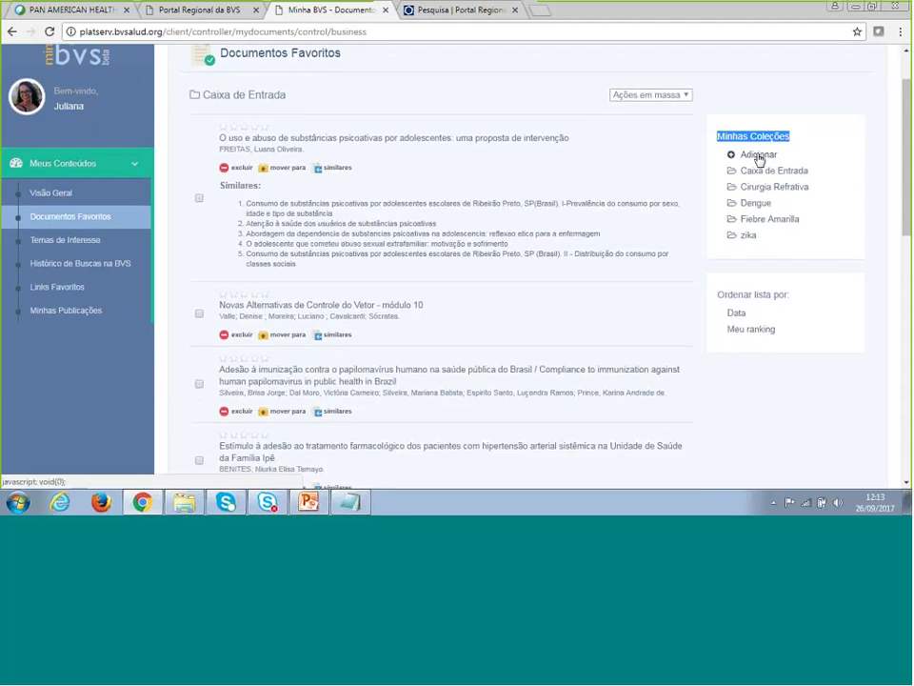
left_click(732, 154)
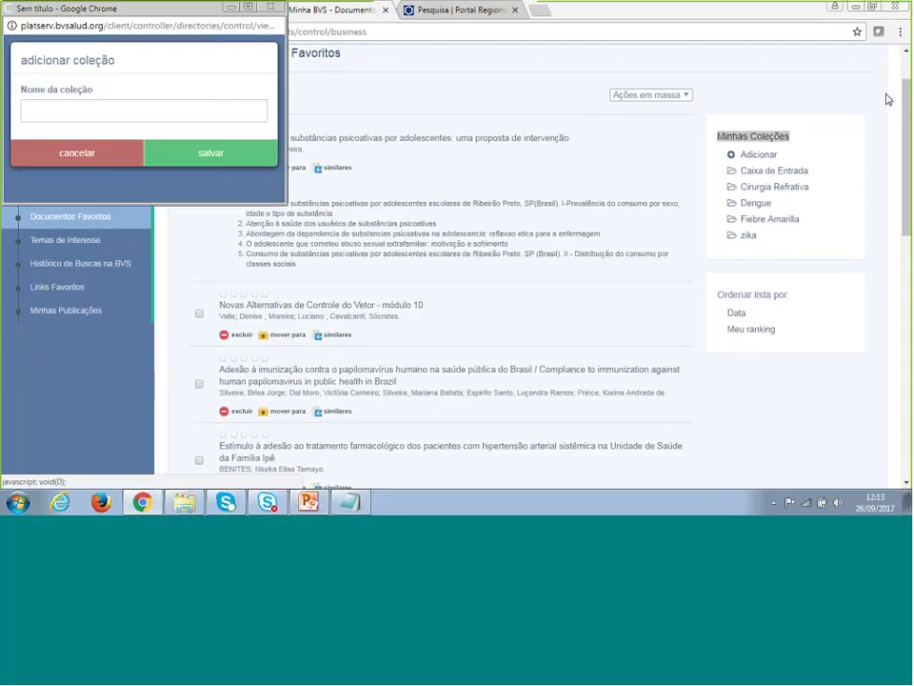
left_click(150, 108)
type("Vacinas")
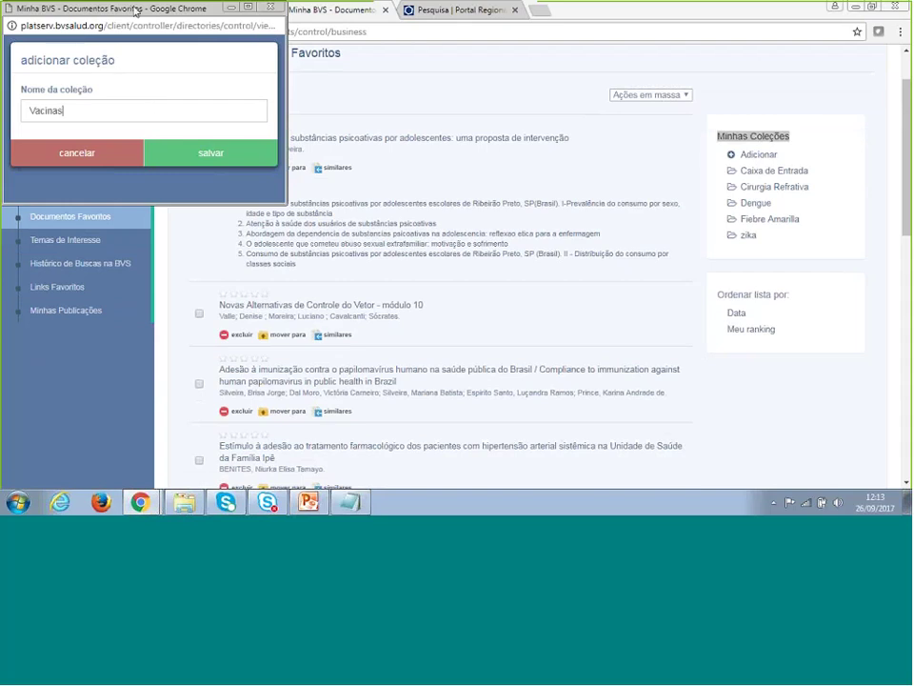
left_click(228, 157)
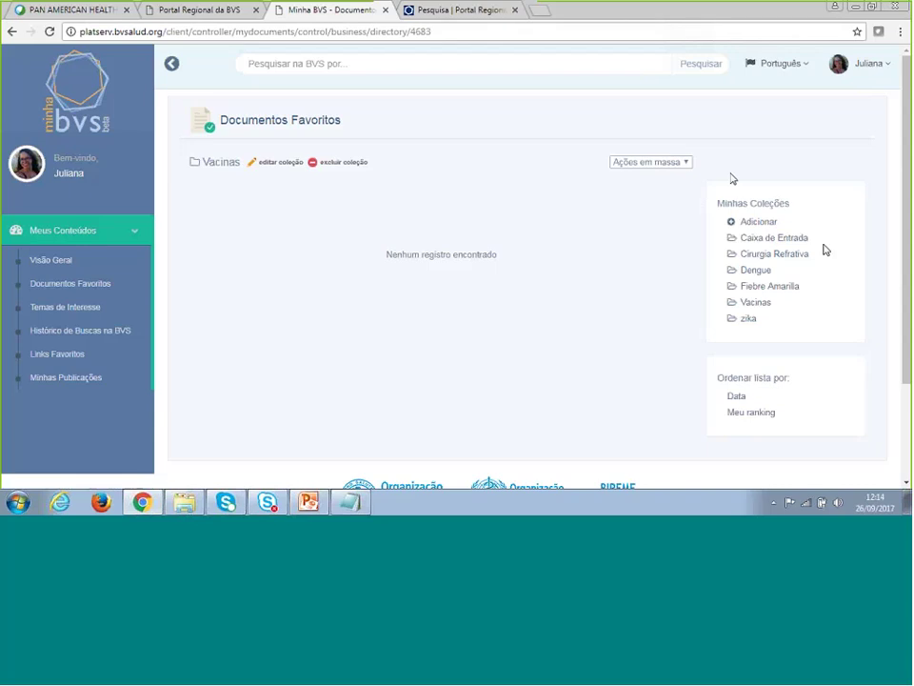
Step: Move the document "O uso e abuso de substâncias psicoativas por adolescentes" from Caixa de Entrada to the Vacinas collection
left_click(764, 240)
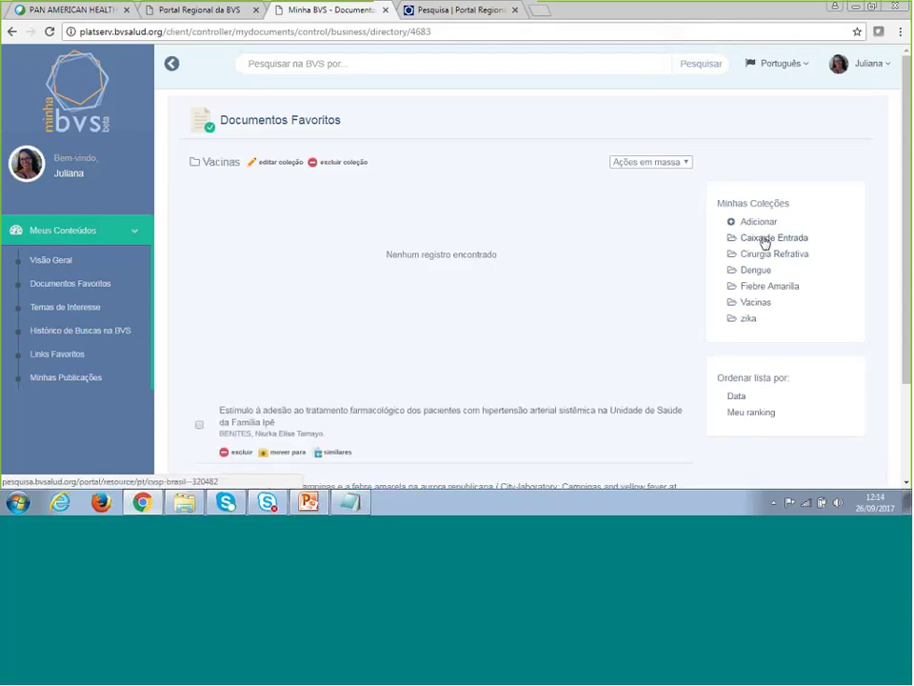
left_click(283, 235)
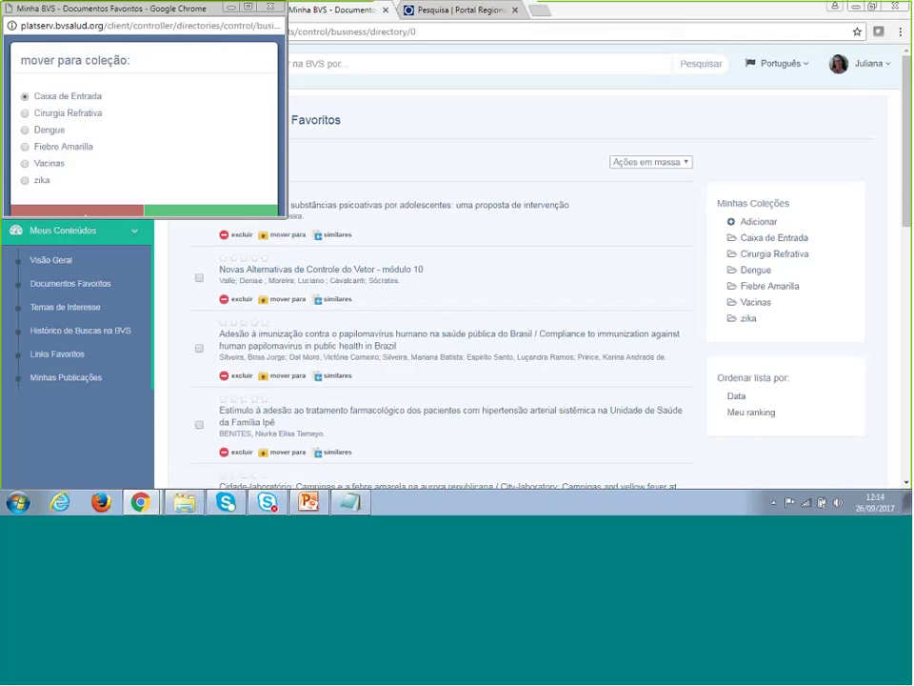
left_click(47, 164)
left_click_drag(139, 214, 139, 257)
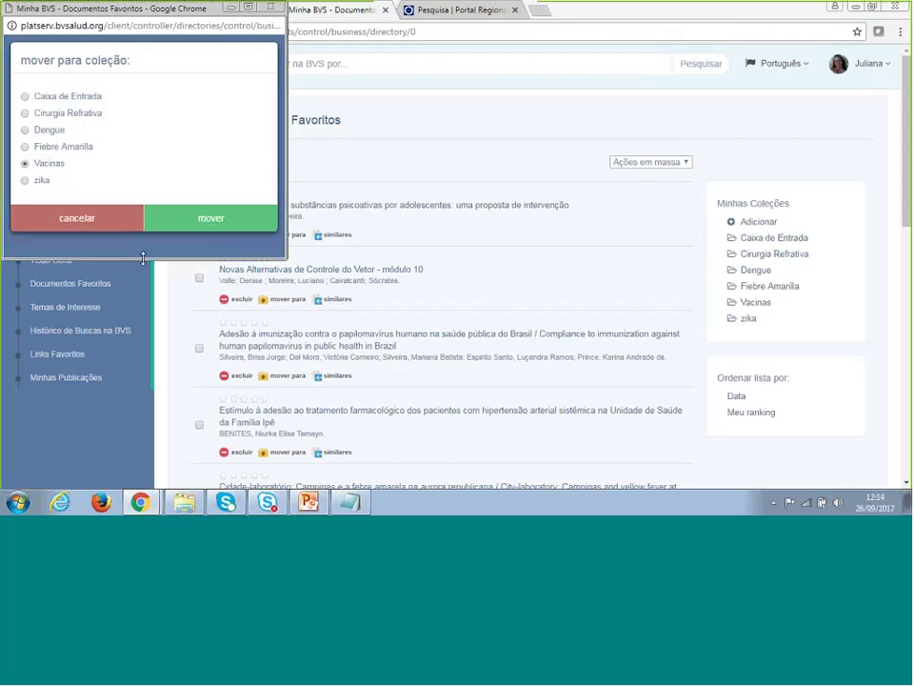
left_click(199, 225)
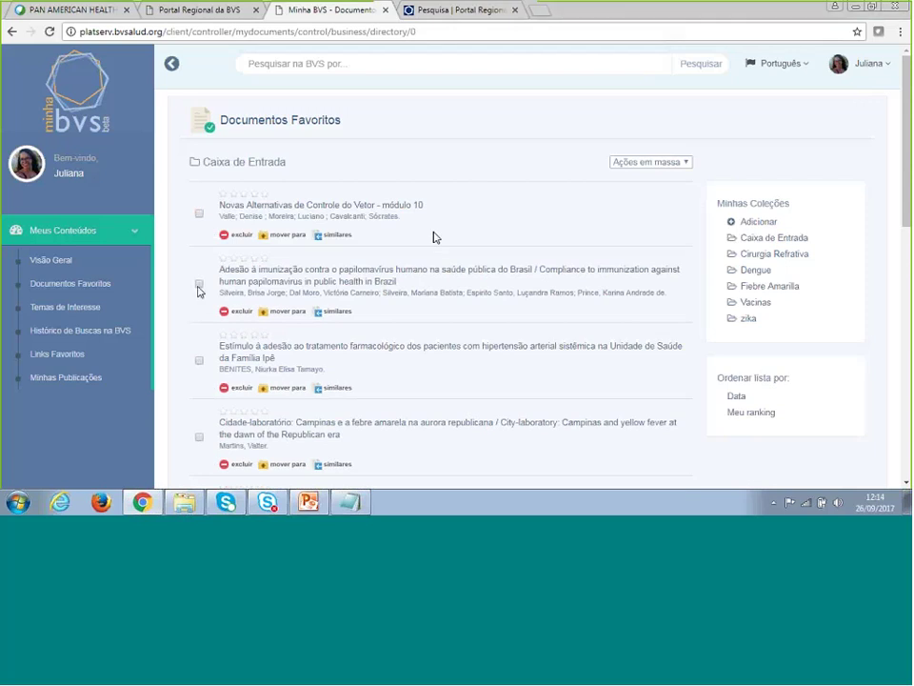
Step: Select the first three documents in Caixa de Entrada and move them together to the Vacinas collection
left_click(199, 213)
left_click(199, 283)
left_click(199, 360)
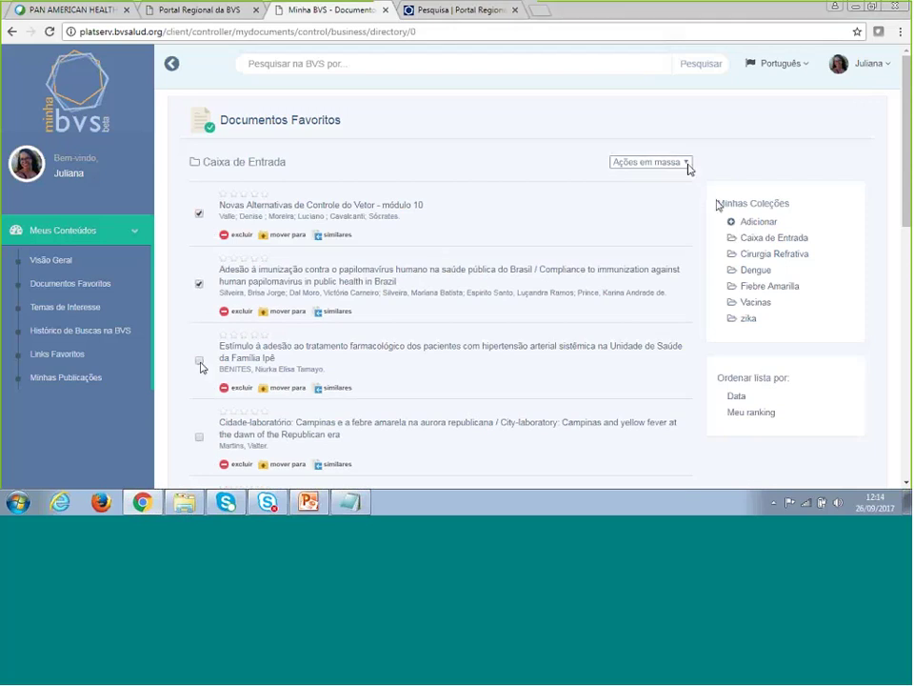
left_click(650, 161)
left_click(629, 197)
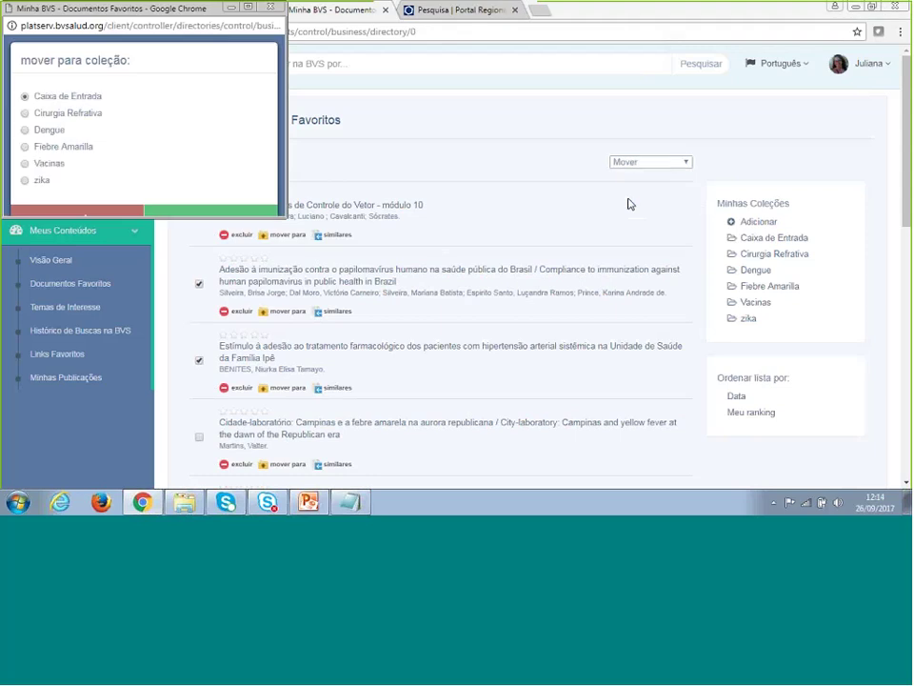
left_click(25, 164)
left_click_drag(159, 218, 159, 250)
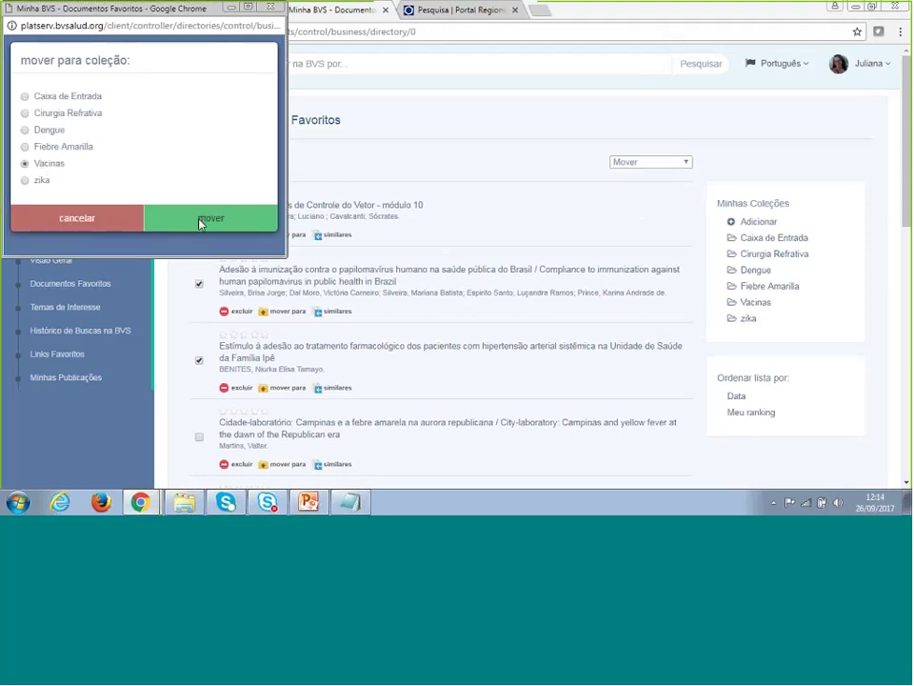
left_click(201, 221)
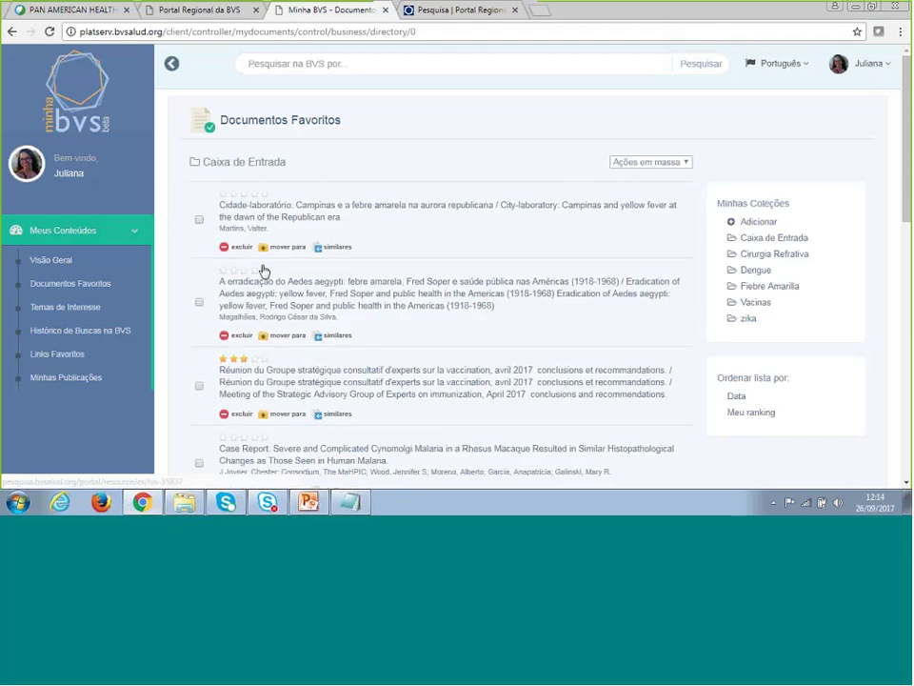
Step: Check the Vacinas collection for the moved documents, and return to Caixa de Entrada
triple_click(211, 159)
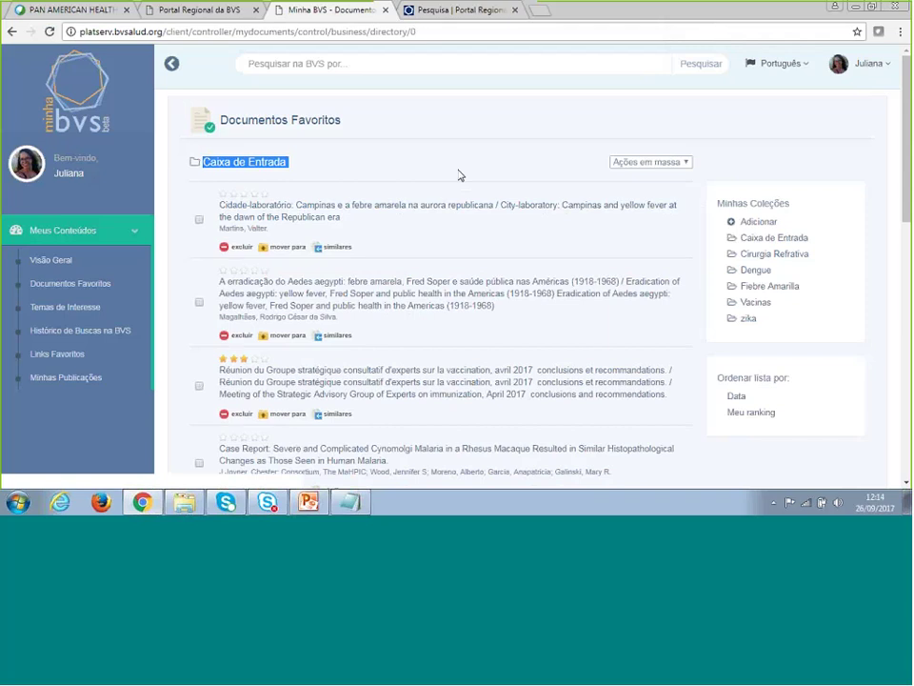
left_click(756, 304)
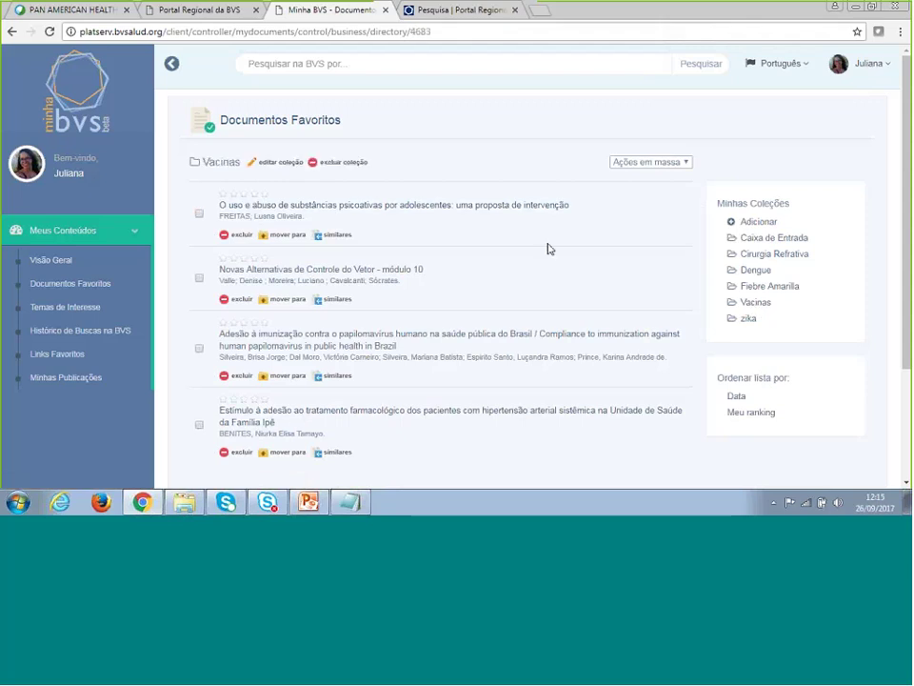
left_click(776, 238)
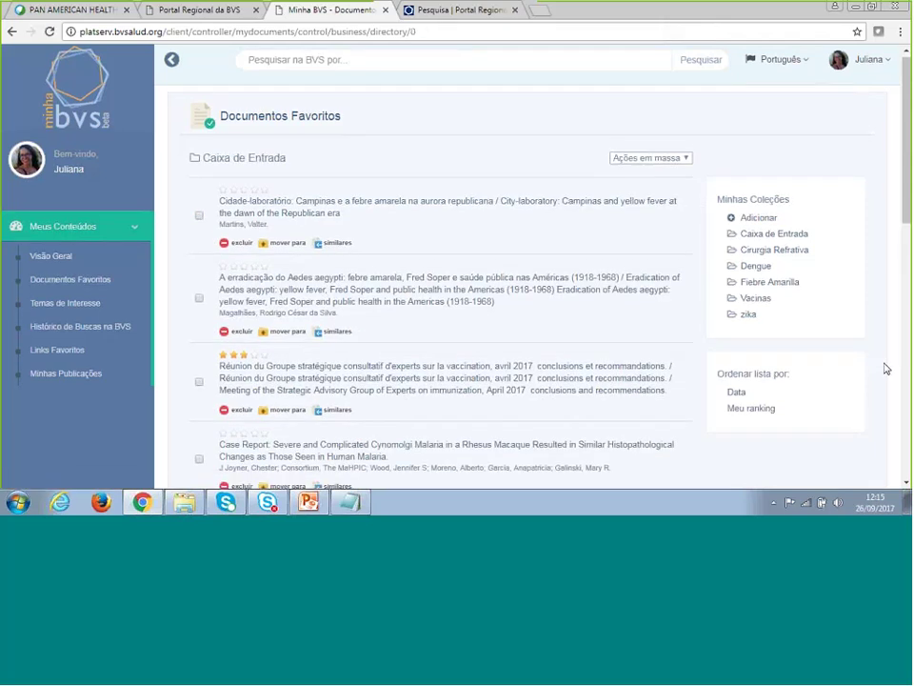
Step: Rate the "Cidade-laboratório" document five stars and "A erradicação do Aedes aegypti" three stars in Caixa de Entrada
scroll(795, 267, "down", 2)
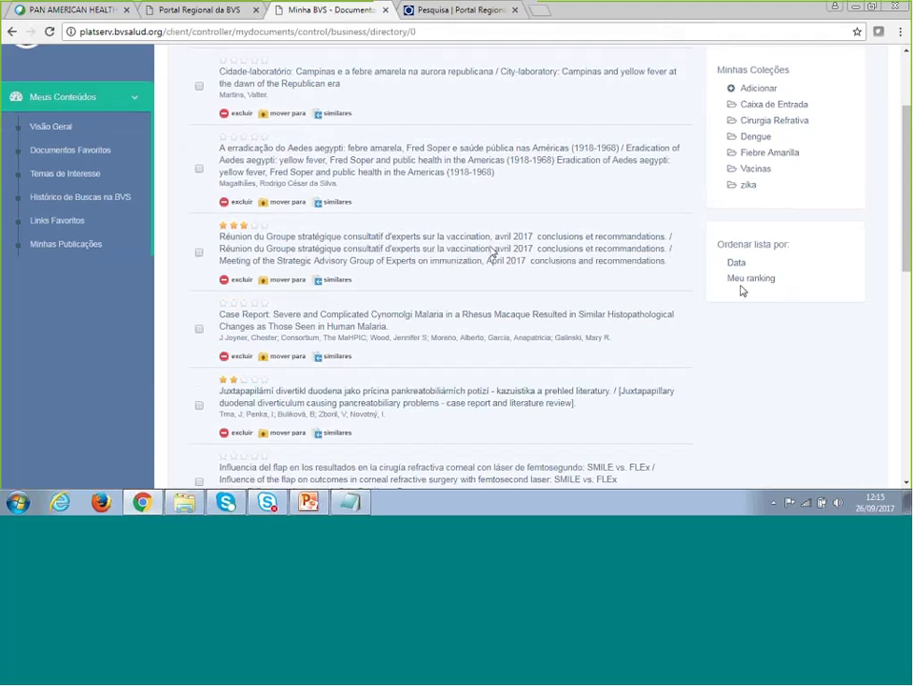
scroll(477, 216, "up", 3)
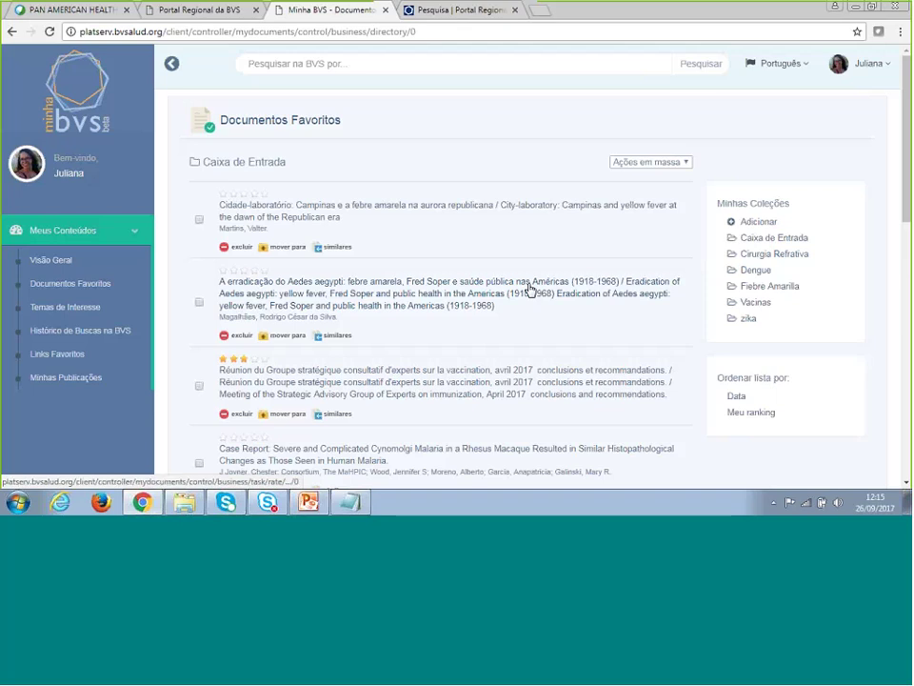
left_click(259, 198)
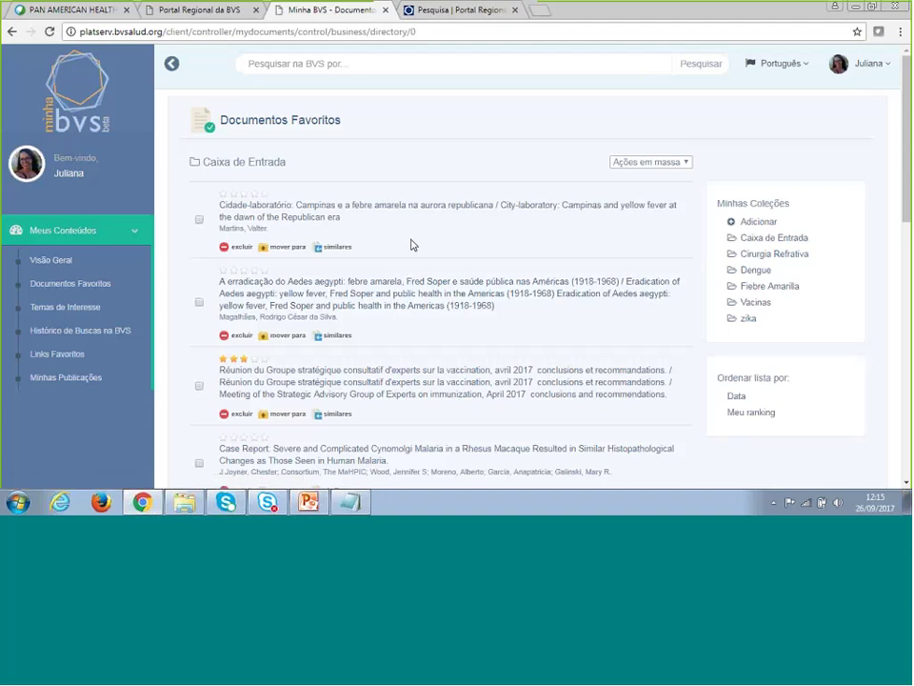
left_click(247, 274)
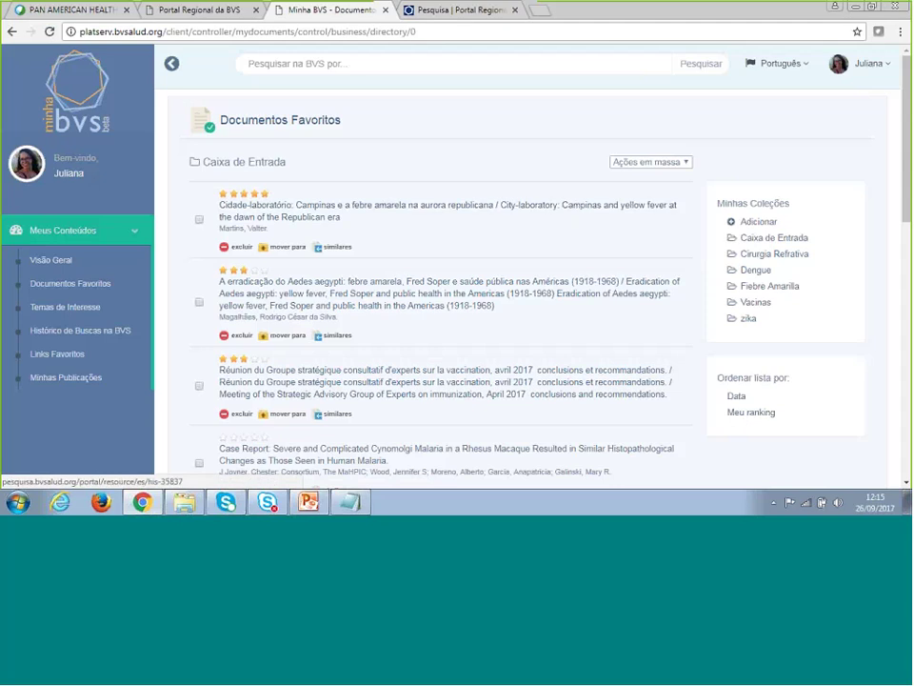
Step: Add a theme named "Vacinas" to Temas de Interesse with the keywords prevenção, diagnostico, idade
left_click(79, 309)
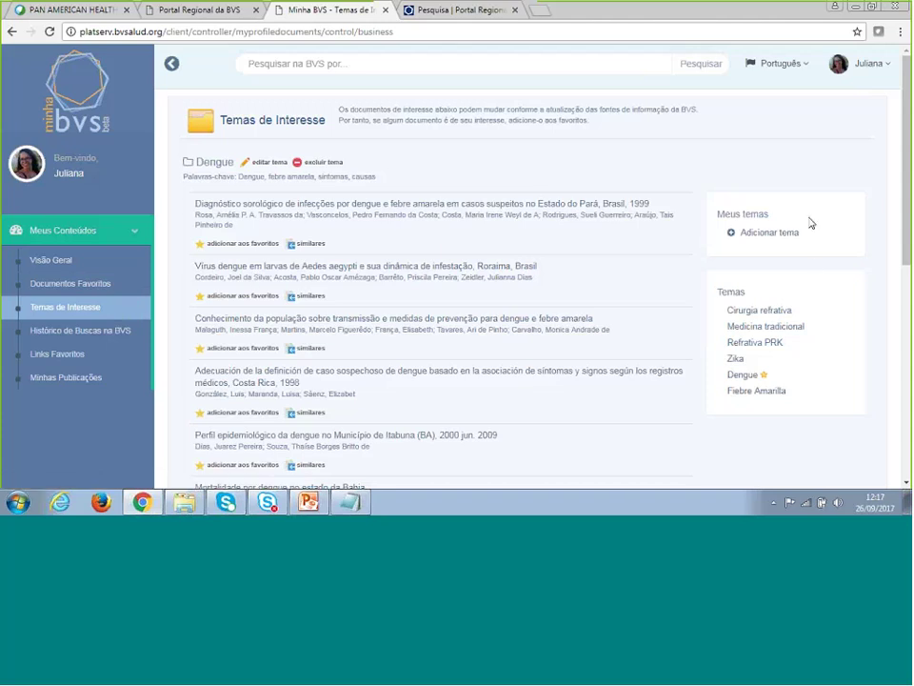
left_click(768, 234)
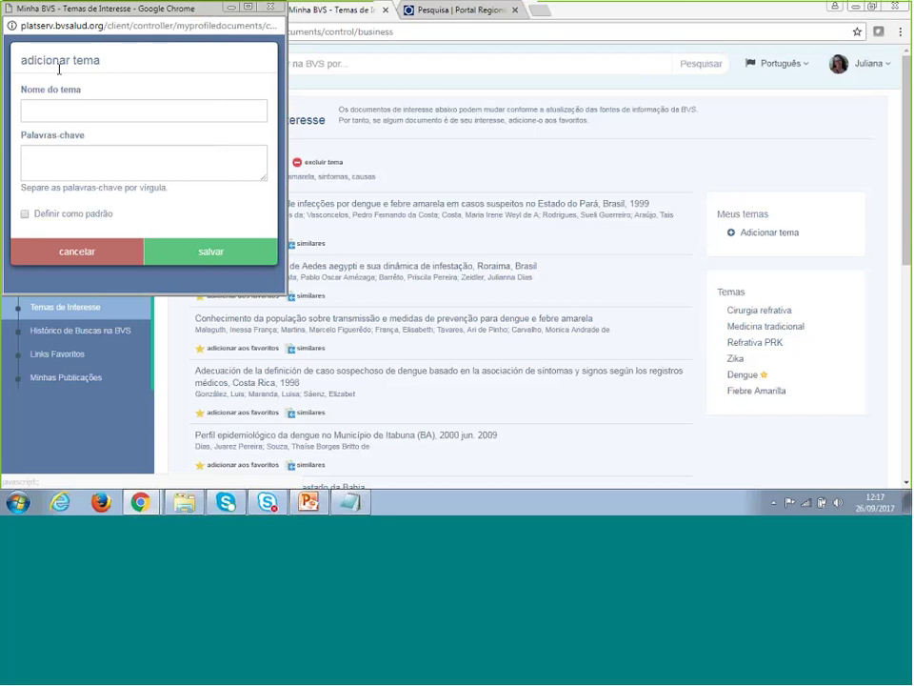
type("Vacina")
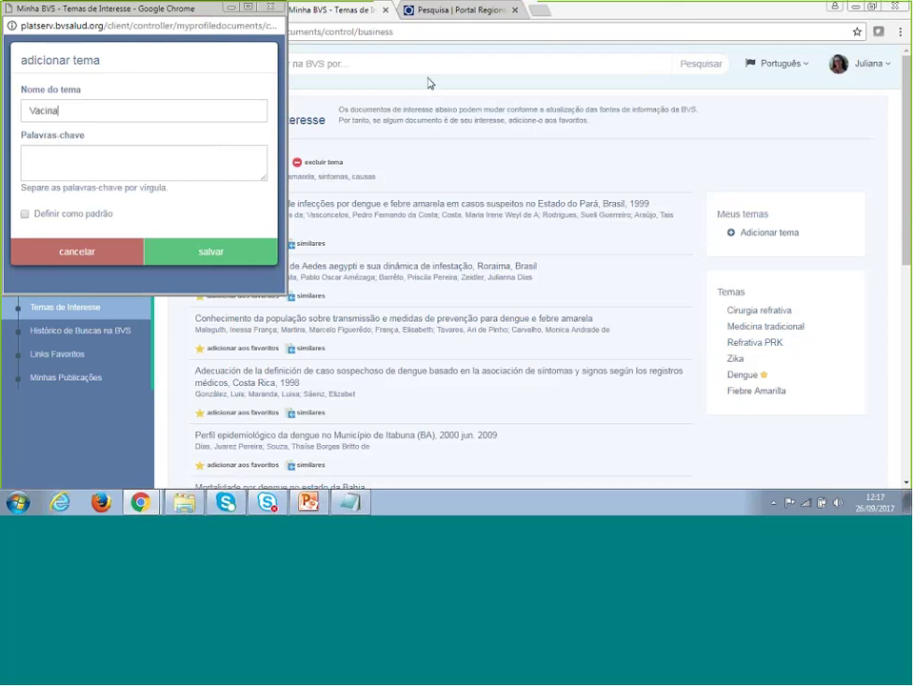
type("s")
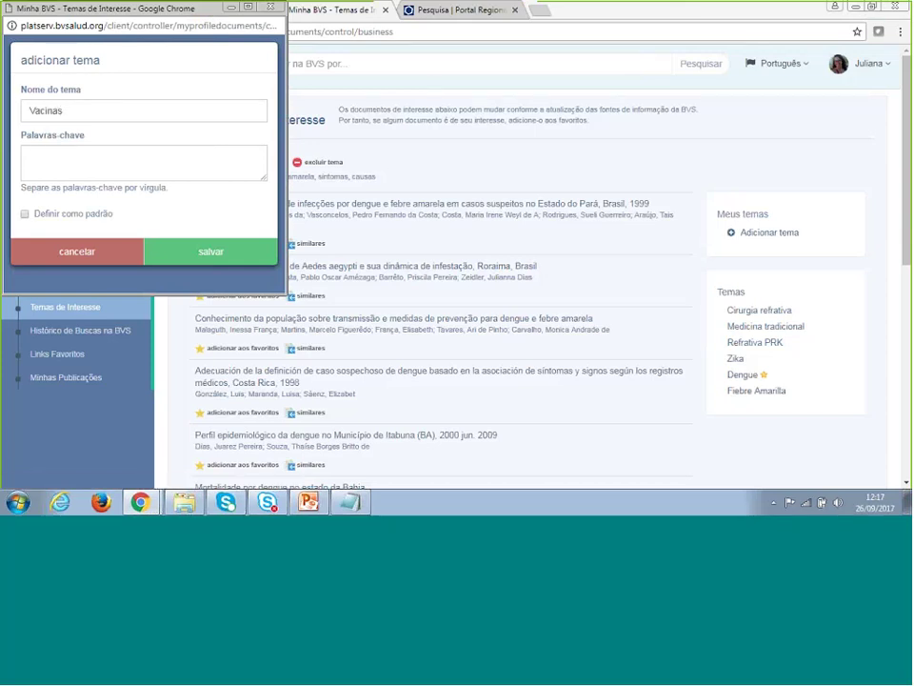
key("Tab")
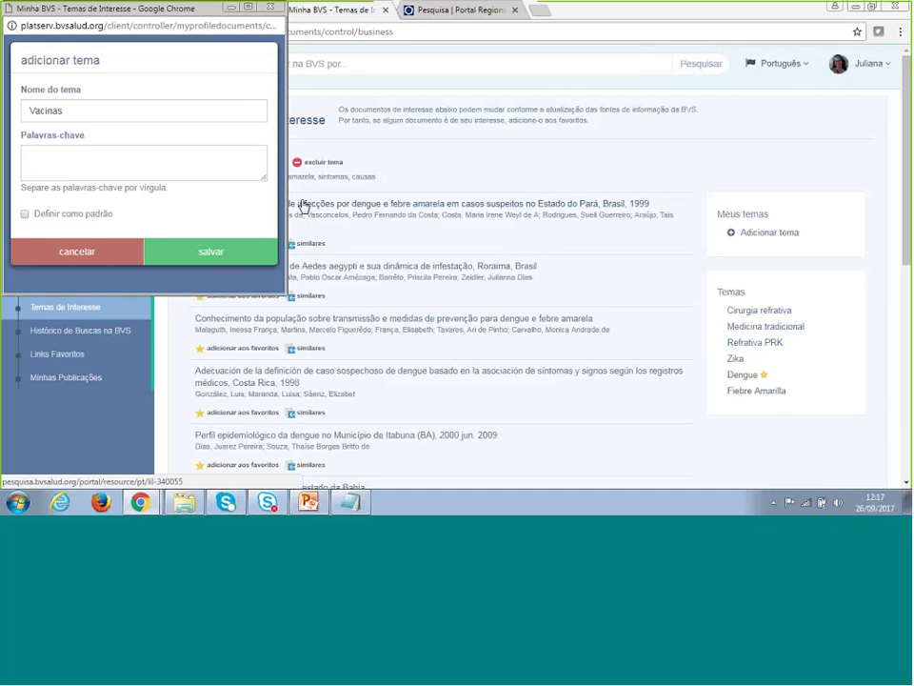
type("prevenção,")
type("diagnostico,")
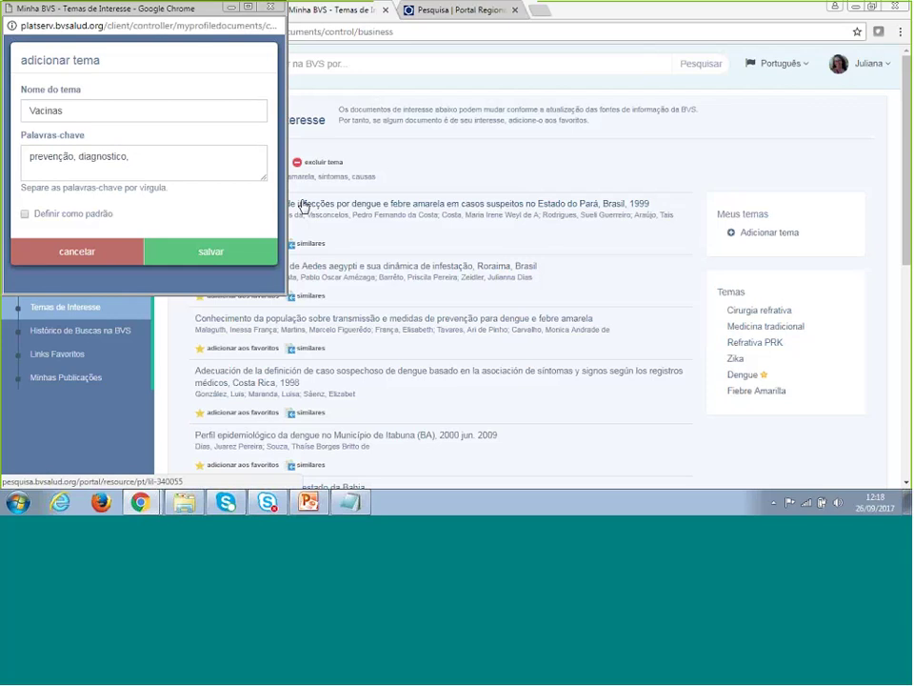
type("idades")
key("BackSpace")
left_click(211, 255)
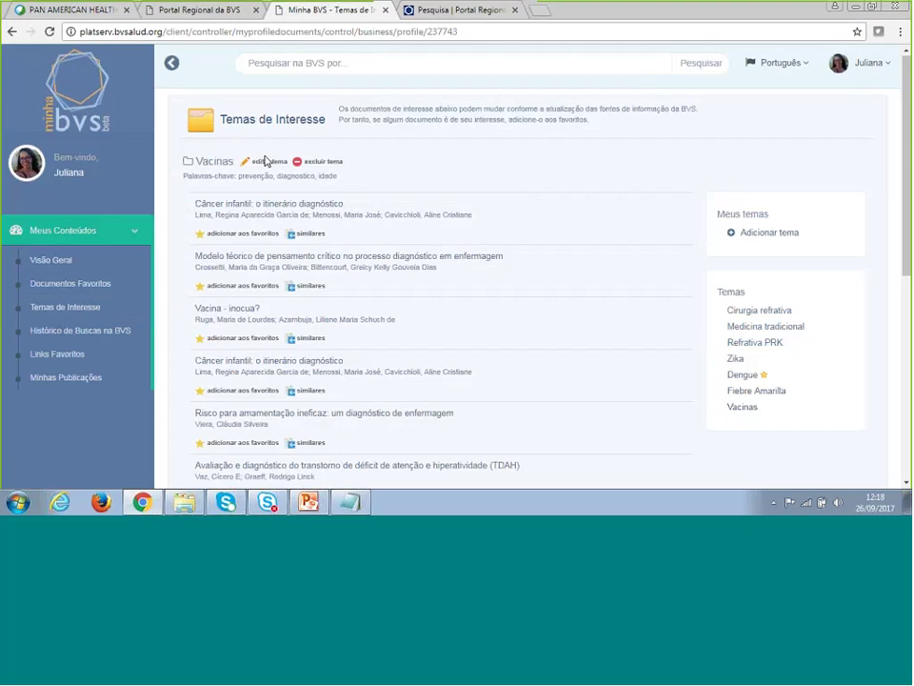
Step: Review the documents suggested for the Vacinas theme and compare them with a blank search in the Portal Regional da BVS
scroll(268, 160, "down", 1)
scroll(267, 161, "down", 5)
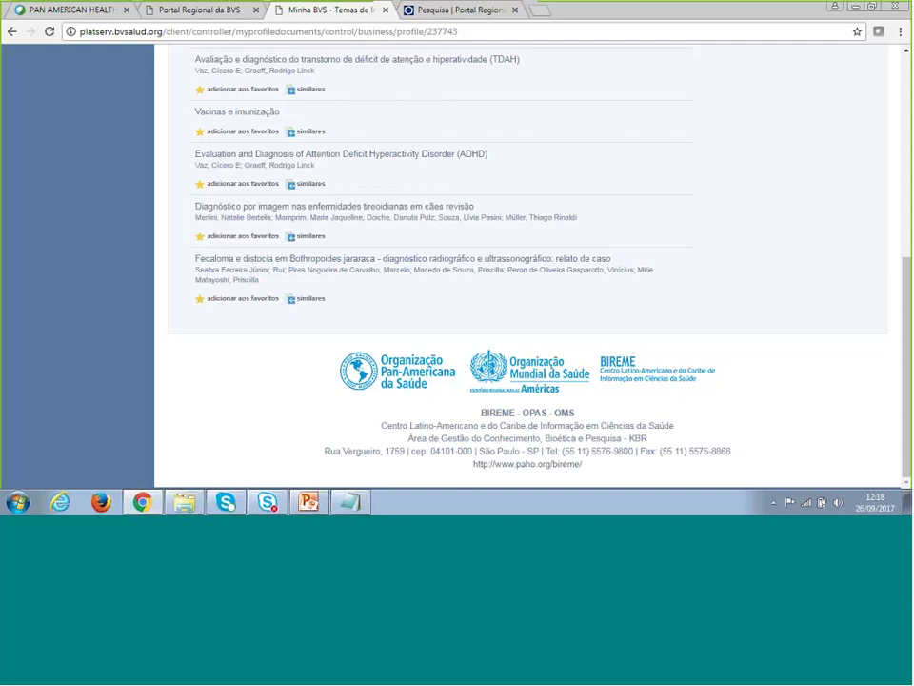
scroll(461, 248, "up", 3)
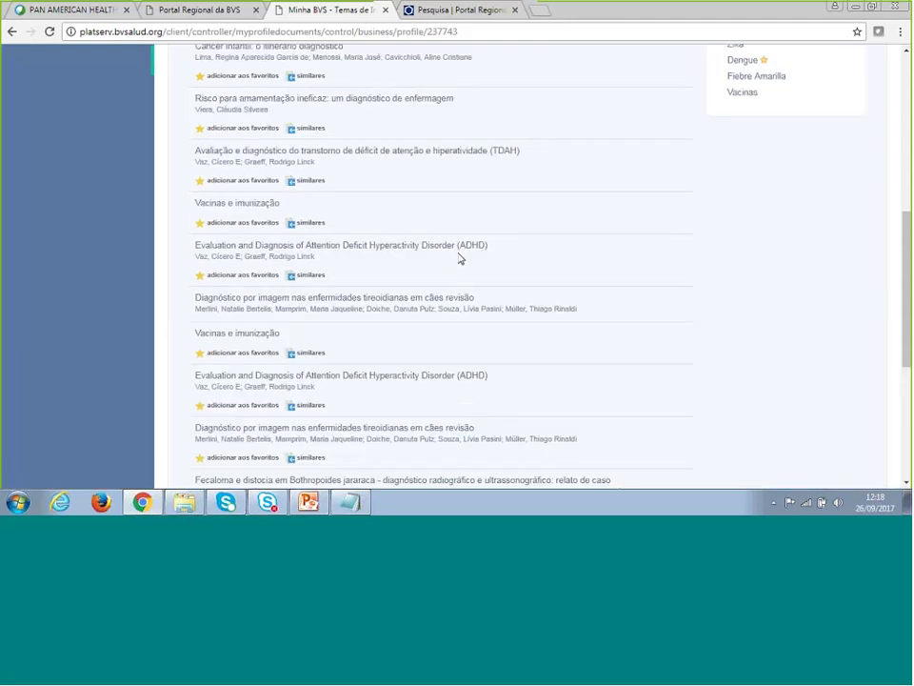
scroll(458, 244, "down", 3)
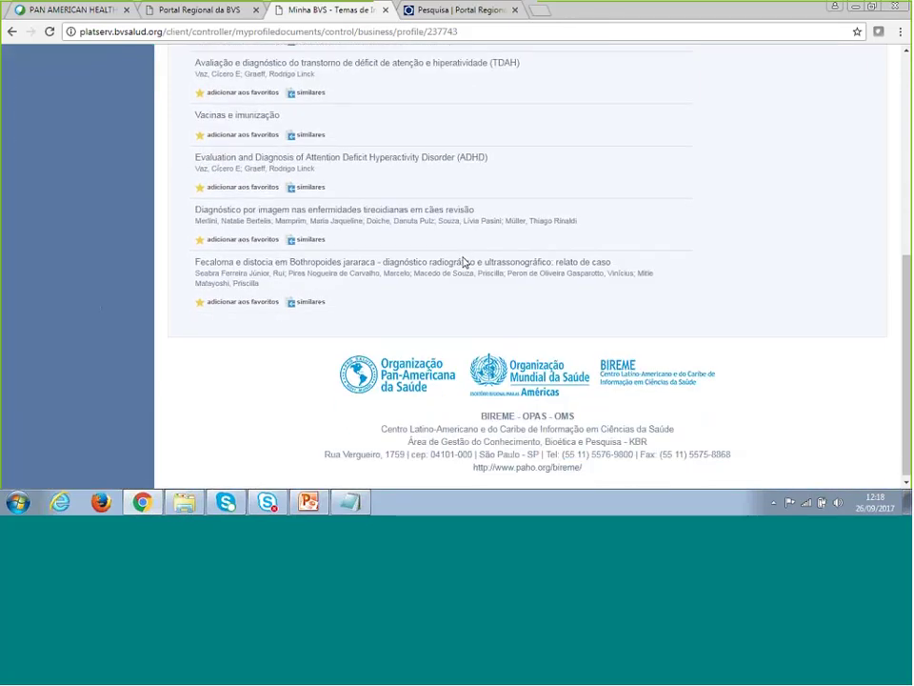
left_click(213, 14)
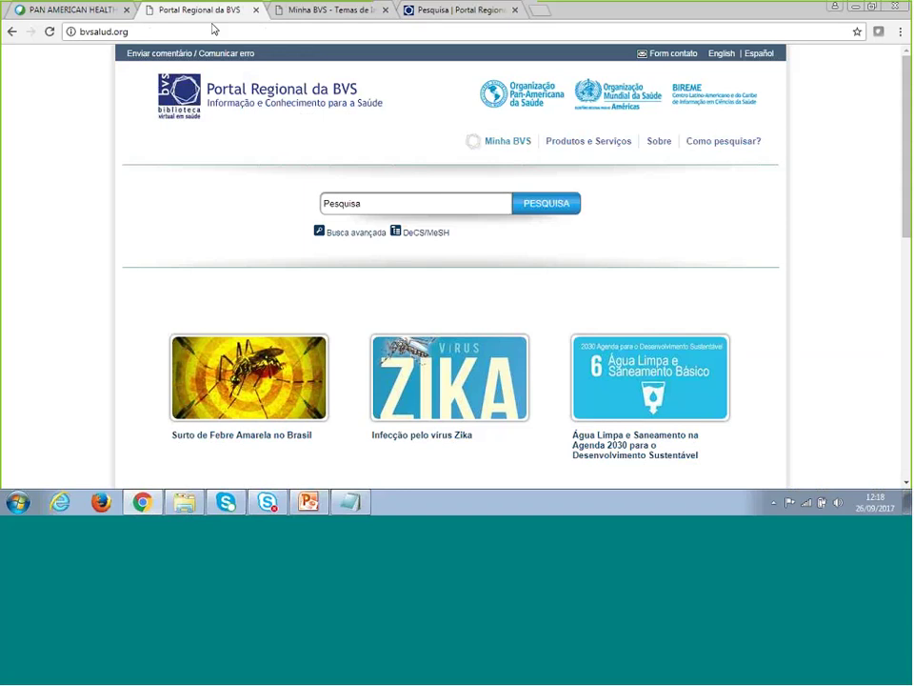
left_click(550, 208)
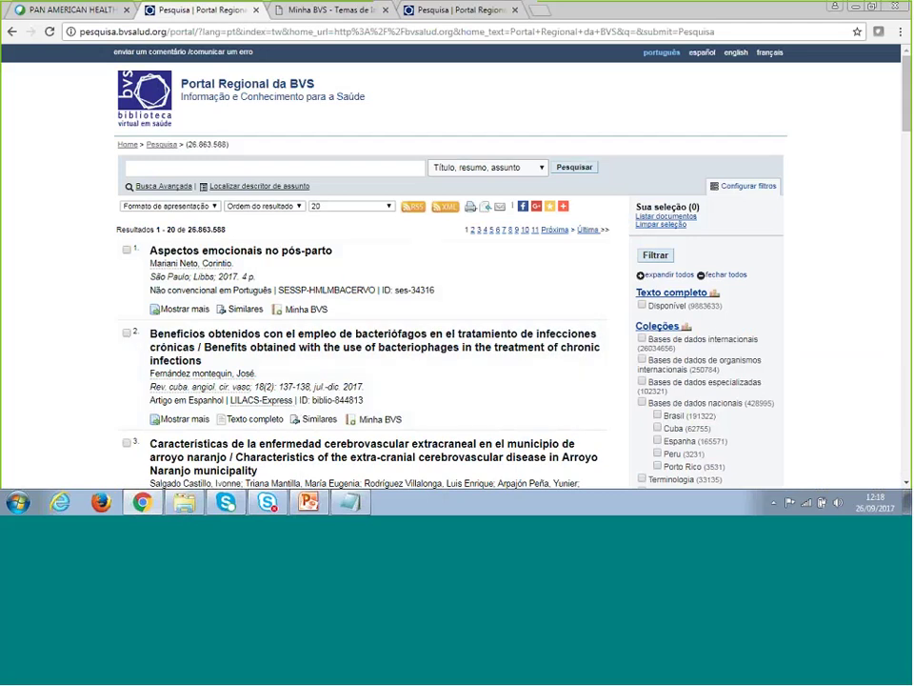
left_click(326, 13)
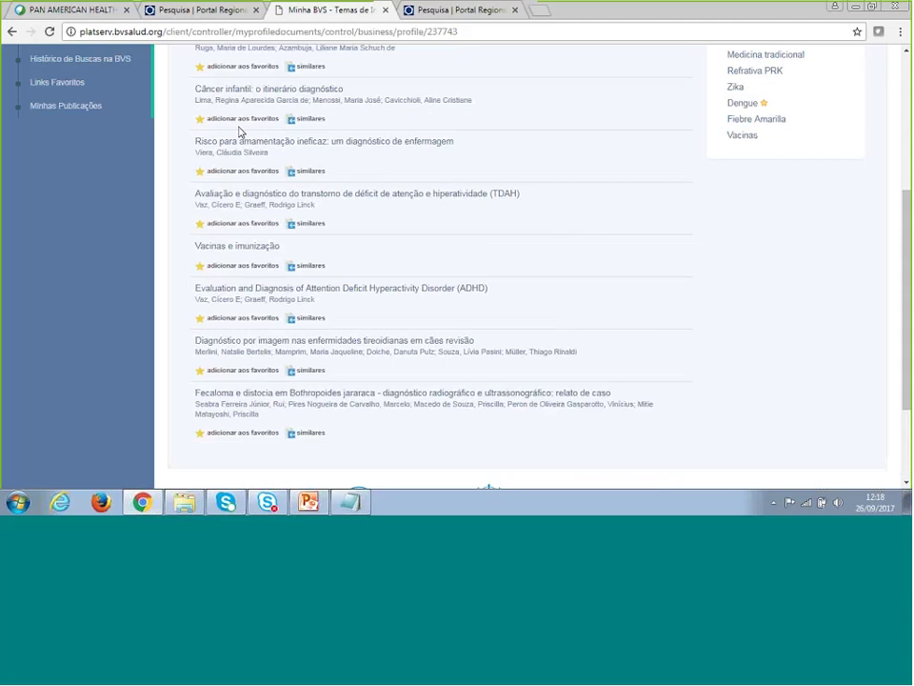
Step: View the full record of "Vacinas e imunização" from the Vacinas theme, and return to the theme's documents
scroll(418, 191, "down", 3)
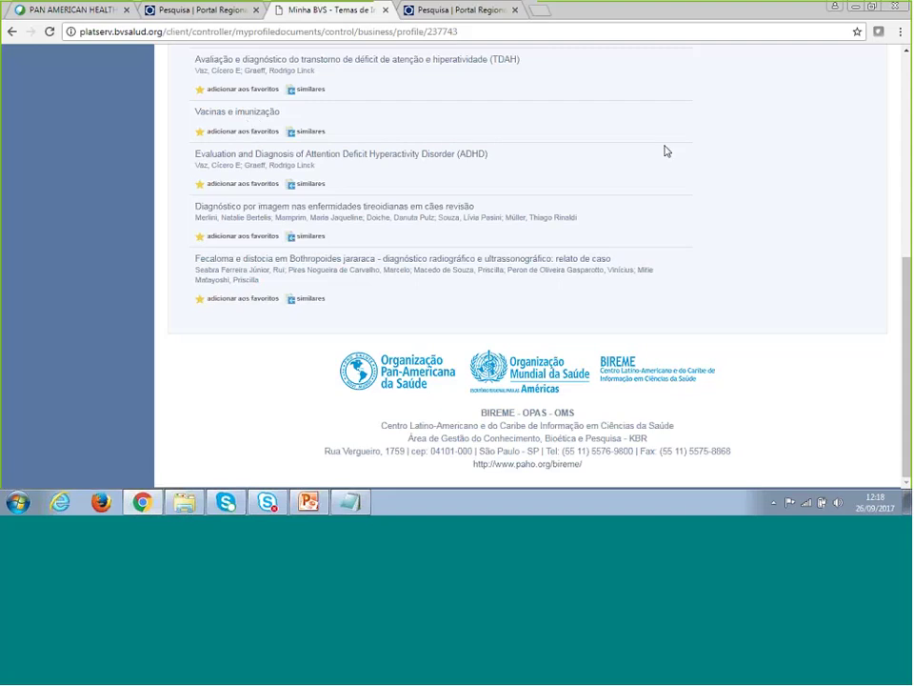
left_click(252, 112)
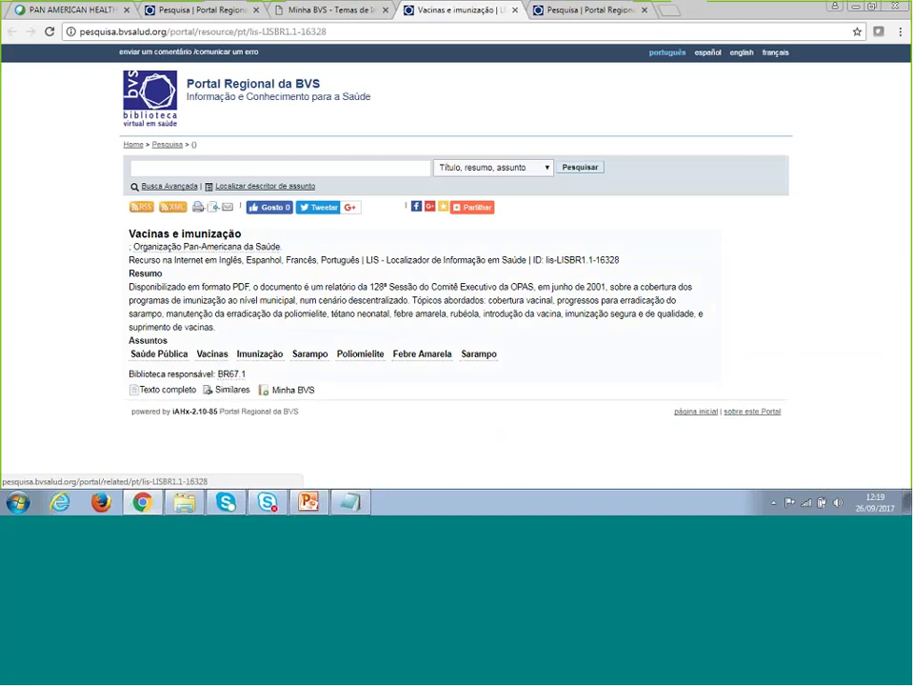
left_click(308, 15)
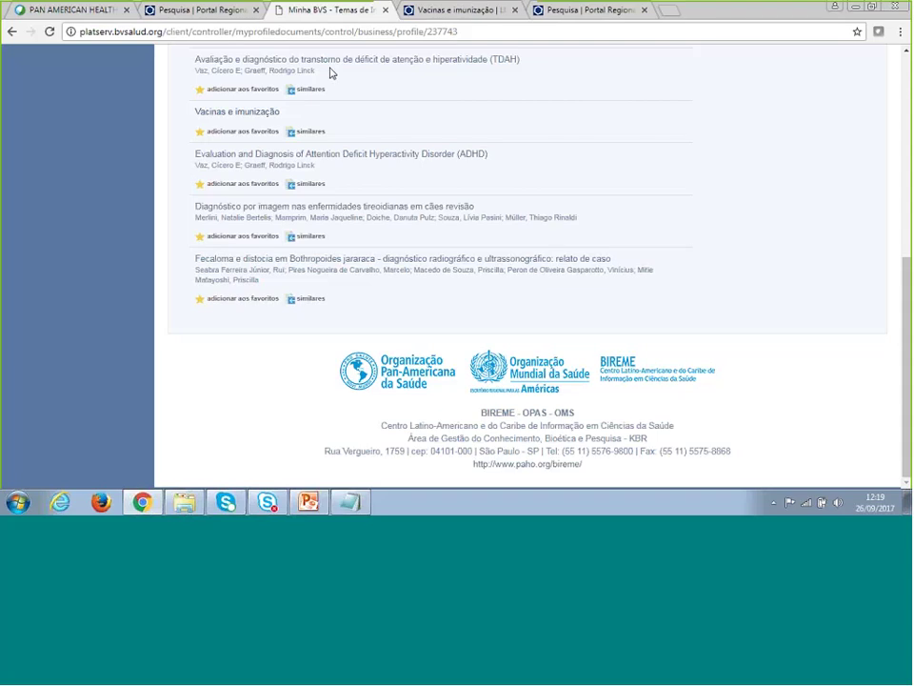
Step: Add the document "Vacinas e imunização" to the favourites in the Vacinas collection
left_click(257, 137)
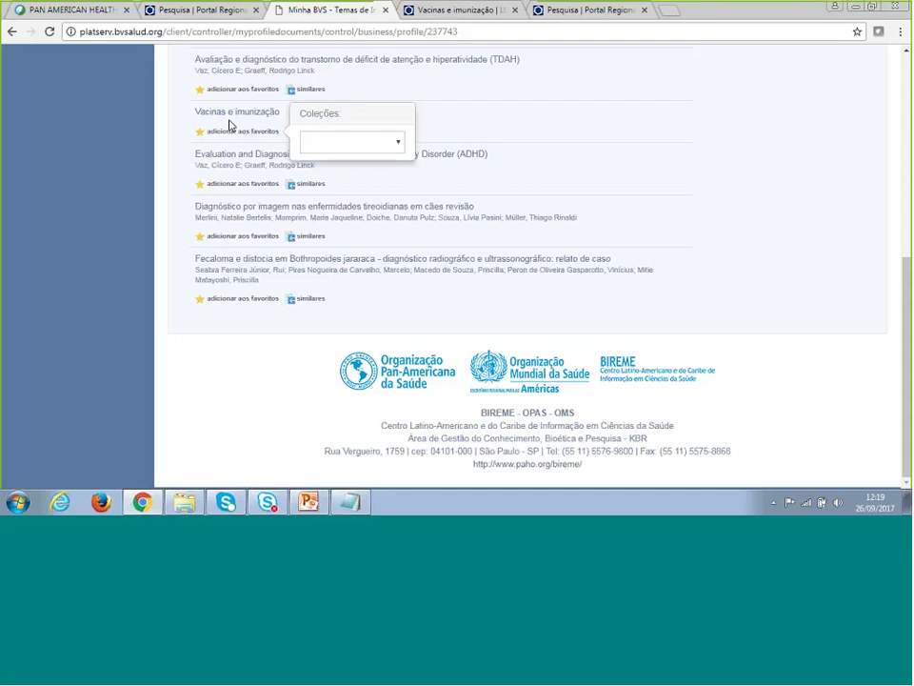
left_click(400, 145)
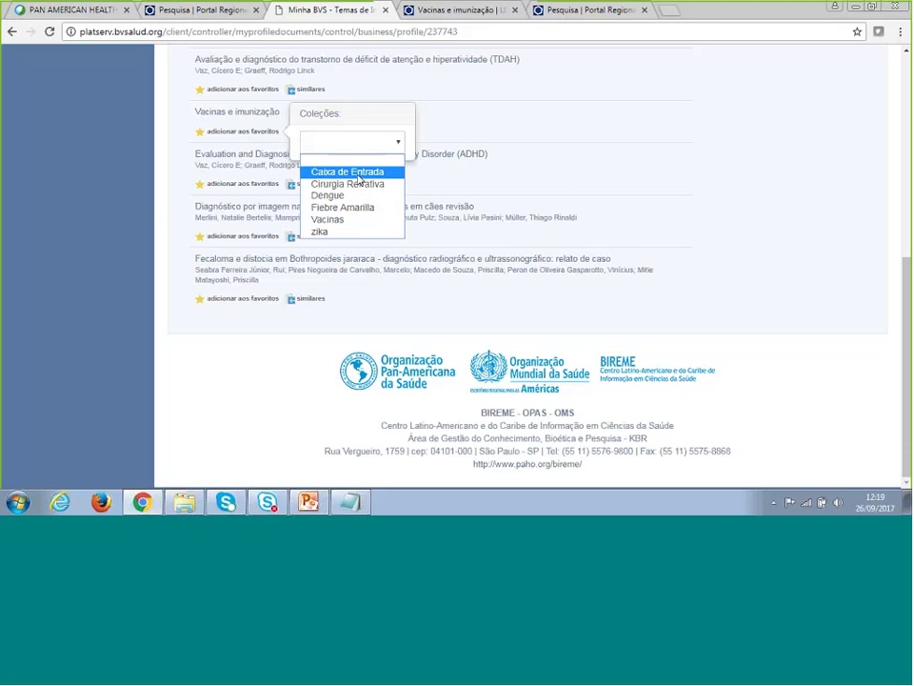
left_click(339, 223)
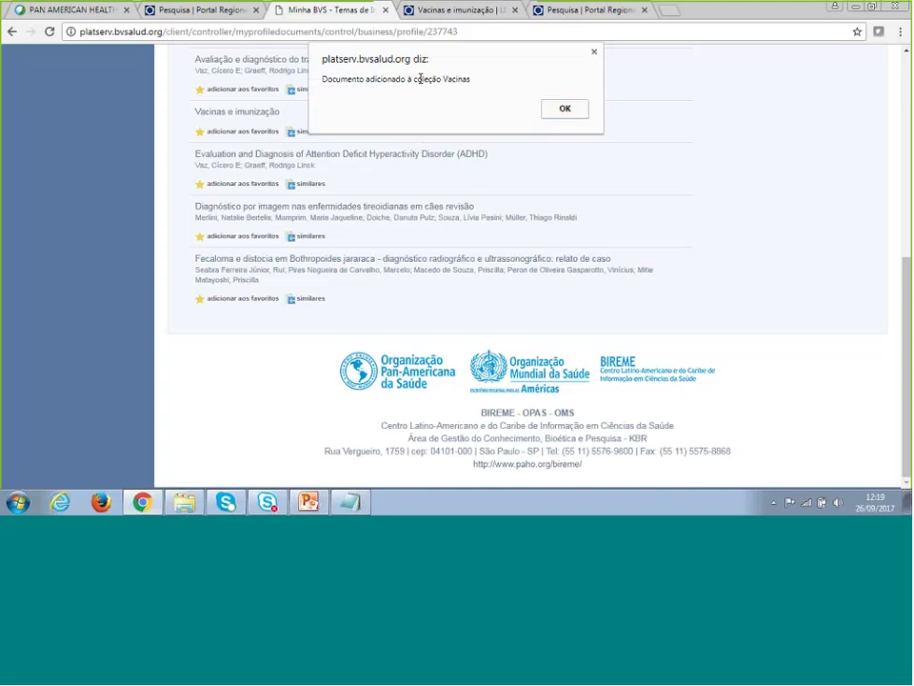
left_click_drag(419, 79, 576, 123)
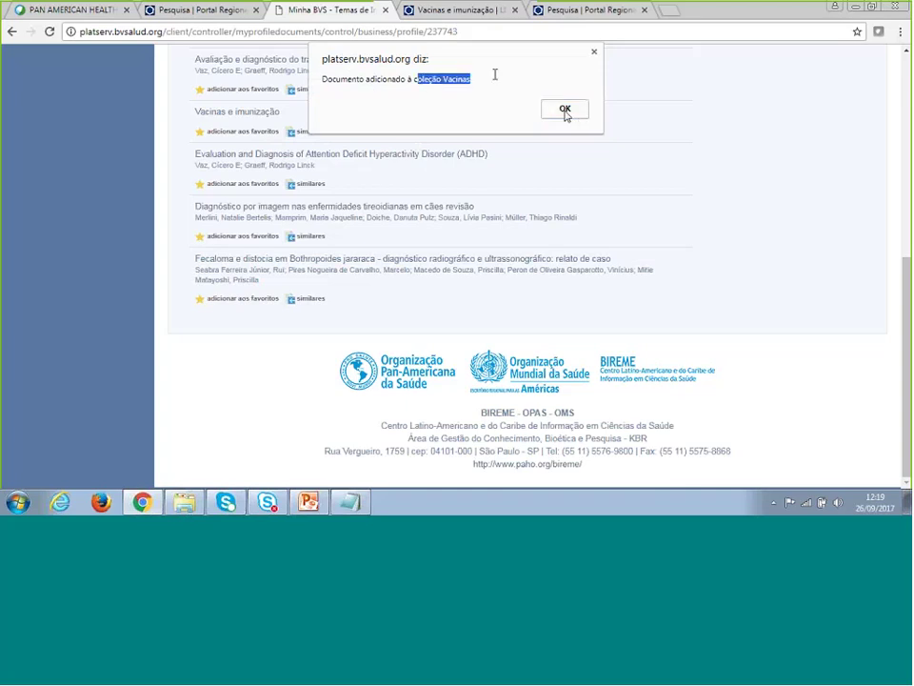
Step: Add the document "Vacina - inocua?" to the favourites in the Vacinas collection
left_click(564, 111)
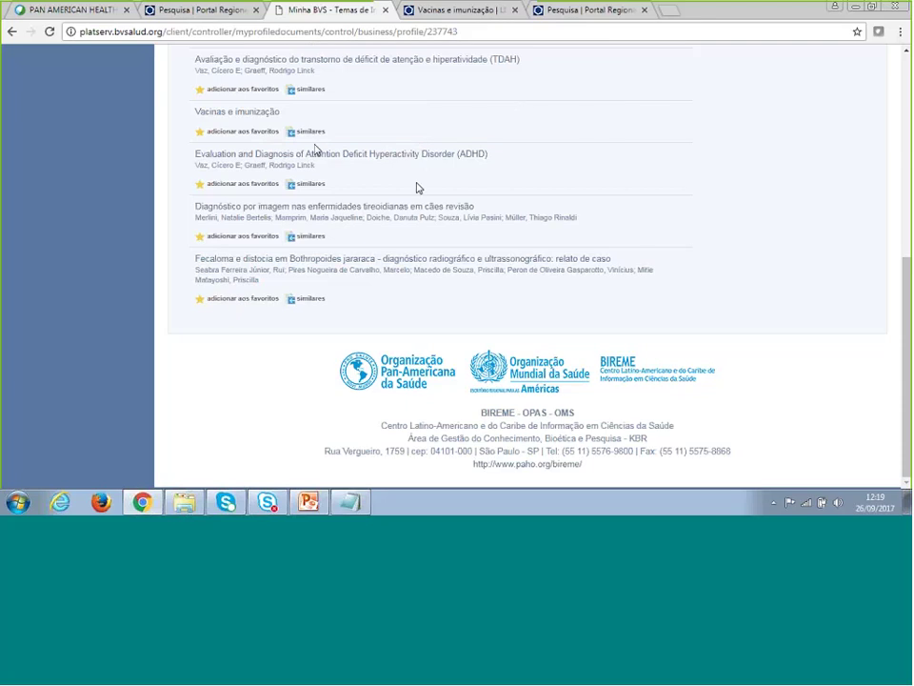
scroll(362, 243, "up", 1)
scroll(362, 243, "up", 3)
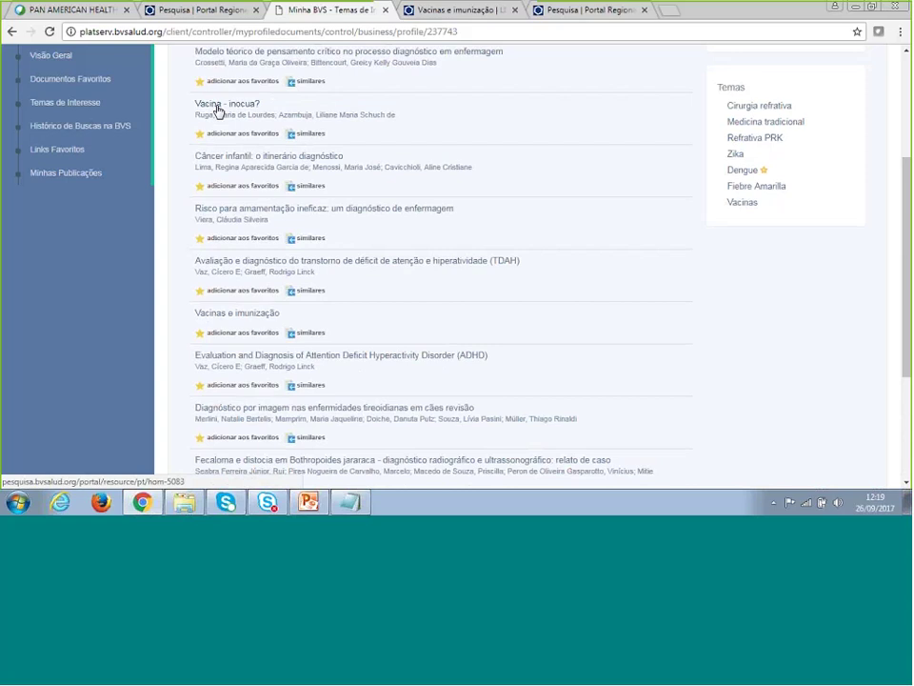
left_click(252, 134)
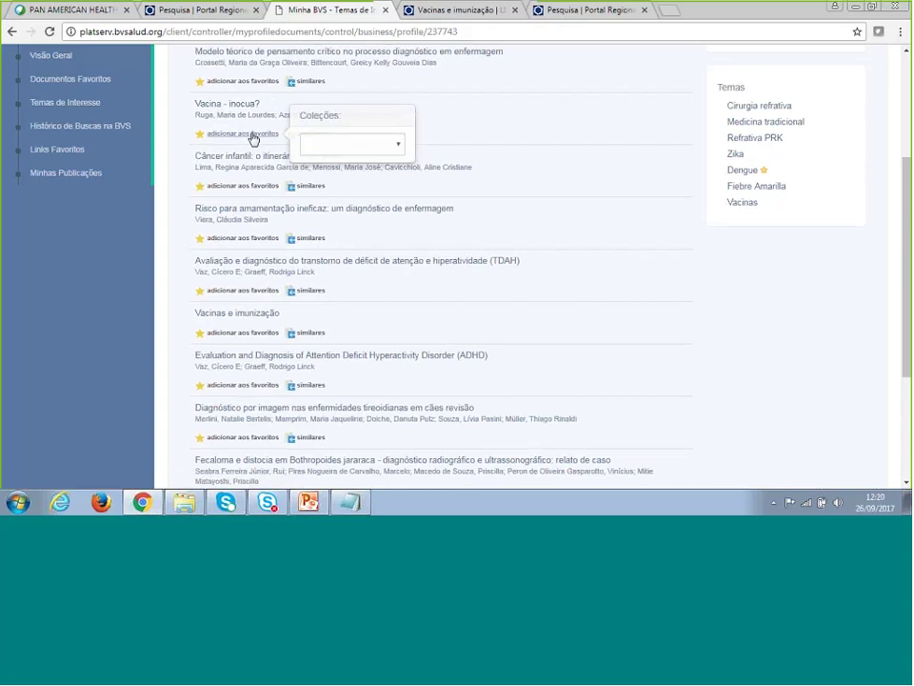
left_click(398, 144)
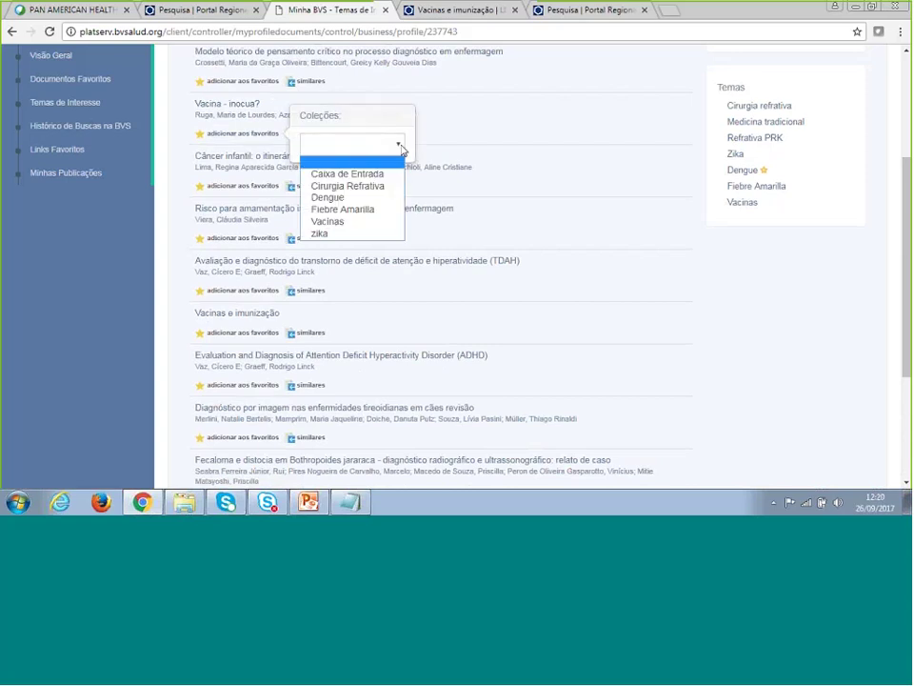
left_click(327, 222)
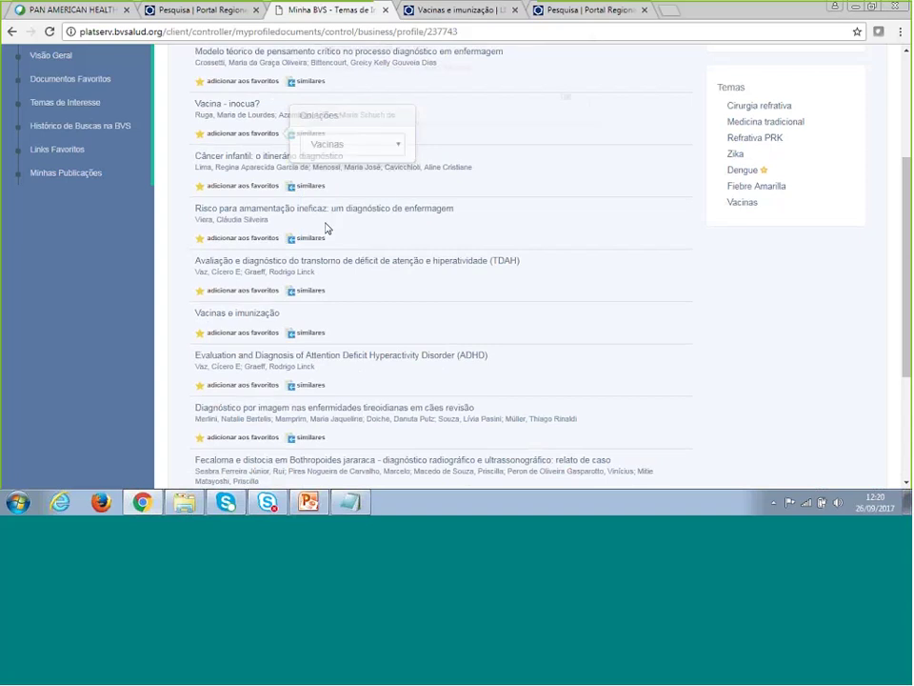
left_click(562, 111)
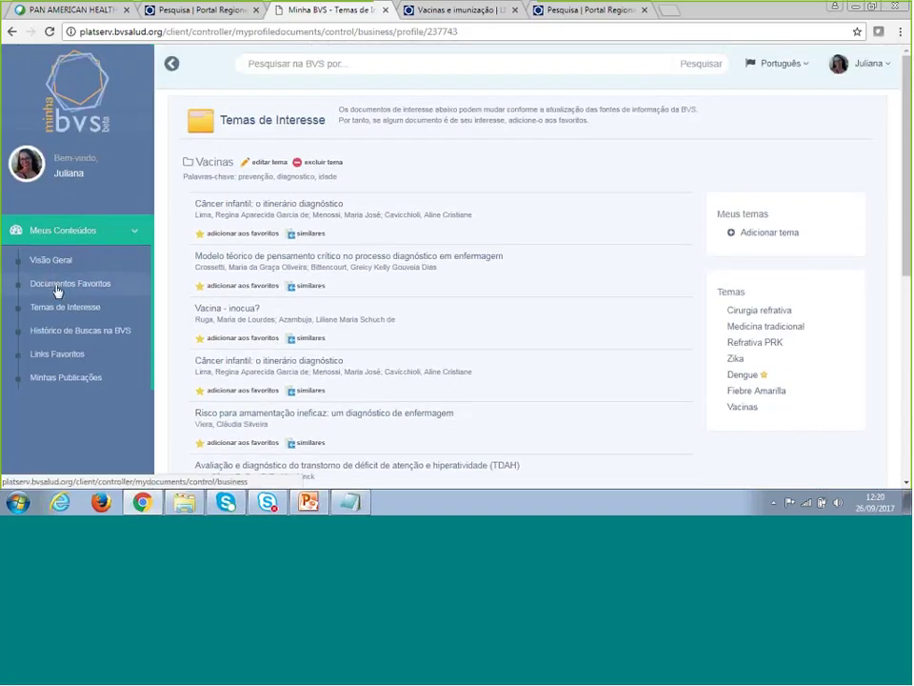
Step: View the Vacinas collection in Documentos Favoritos, and look over the Visão Geral page with its BVS search field
left_click(91, 287)
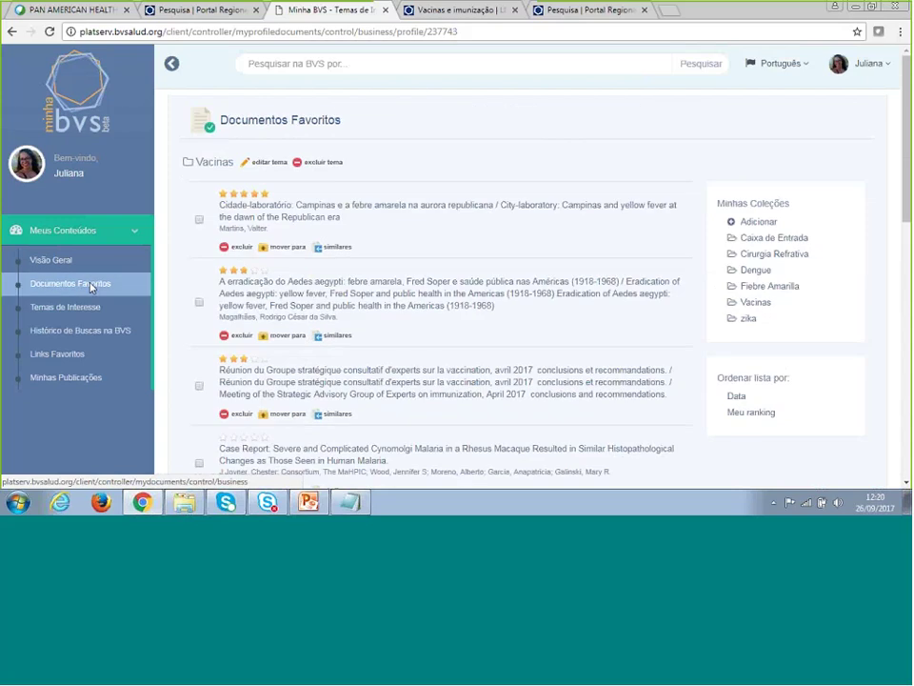
left_click(752, 305)
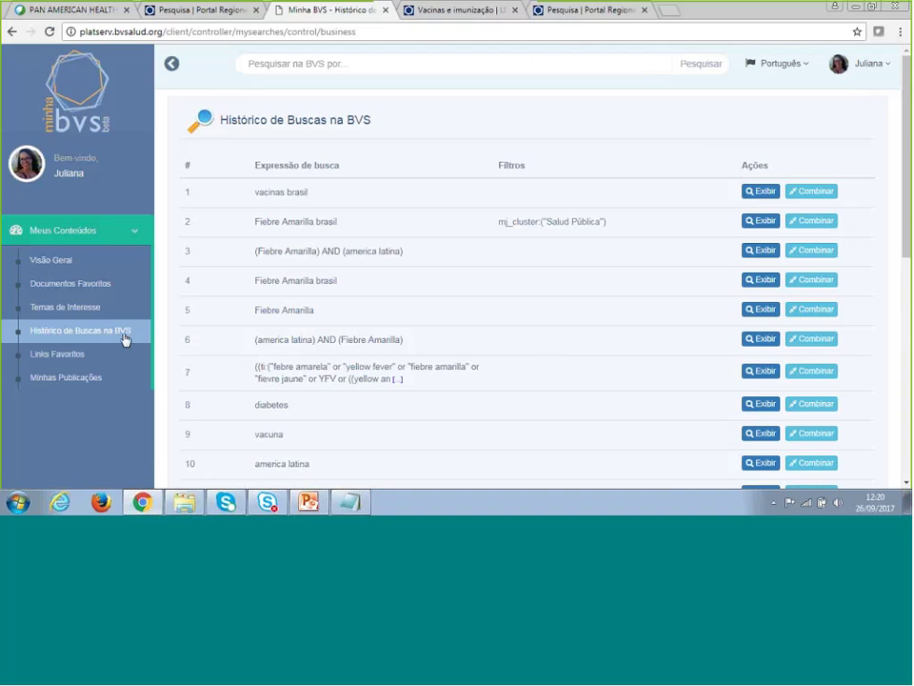
left_click(57, 263)
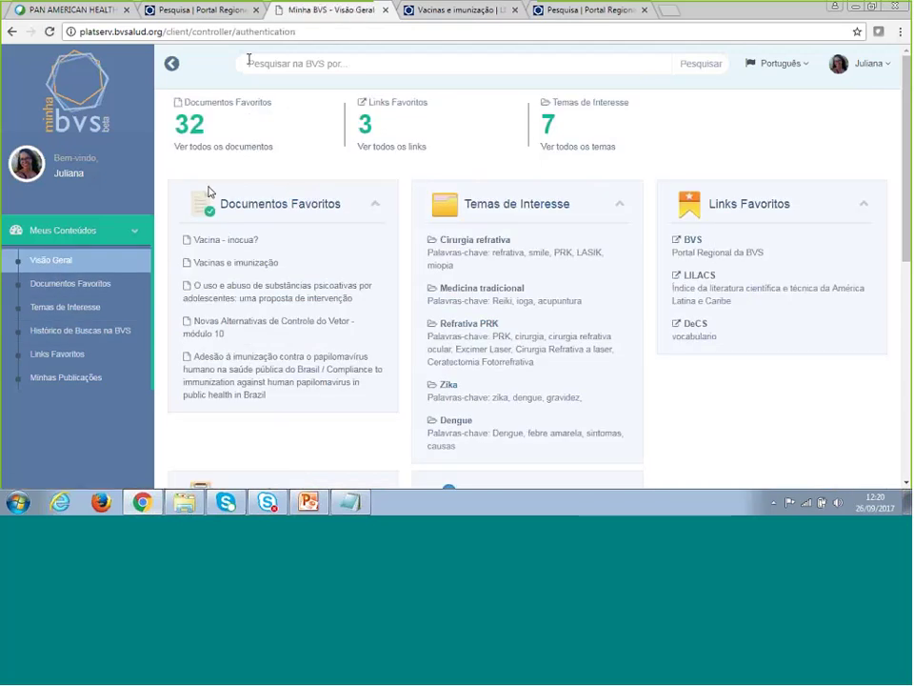
left_click(319, 61)
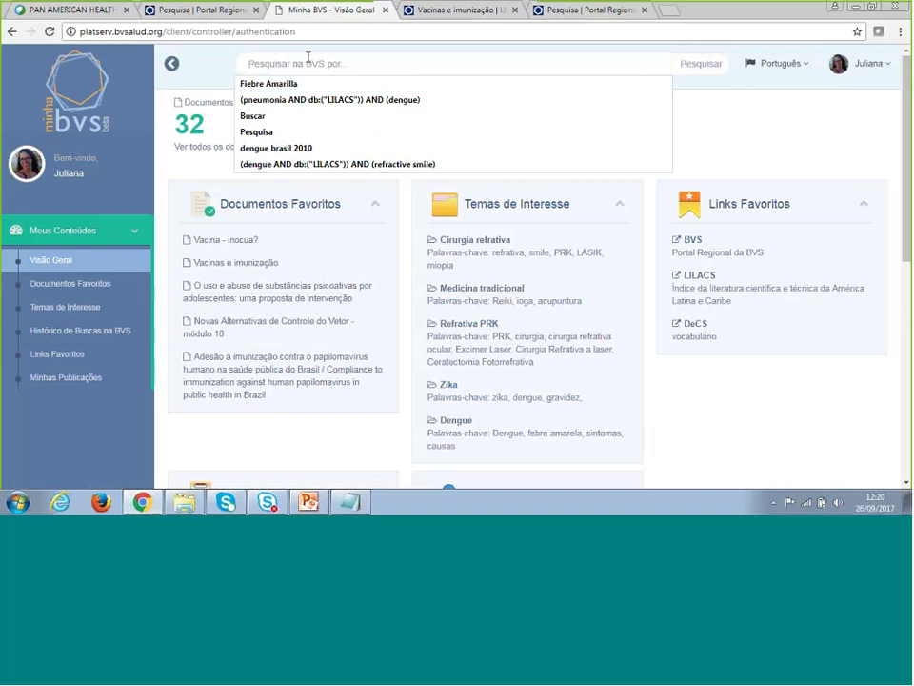
Step: Display the results of the "vacinas brasil" search from Histórico de Buscas na BVS, and return to the history
left_click(72, 333)
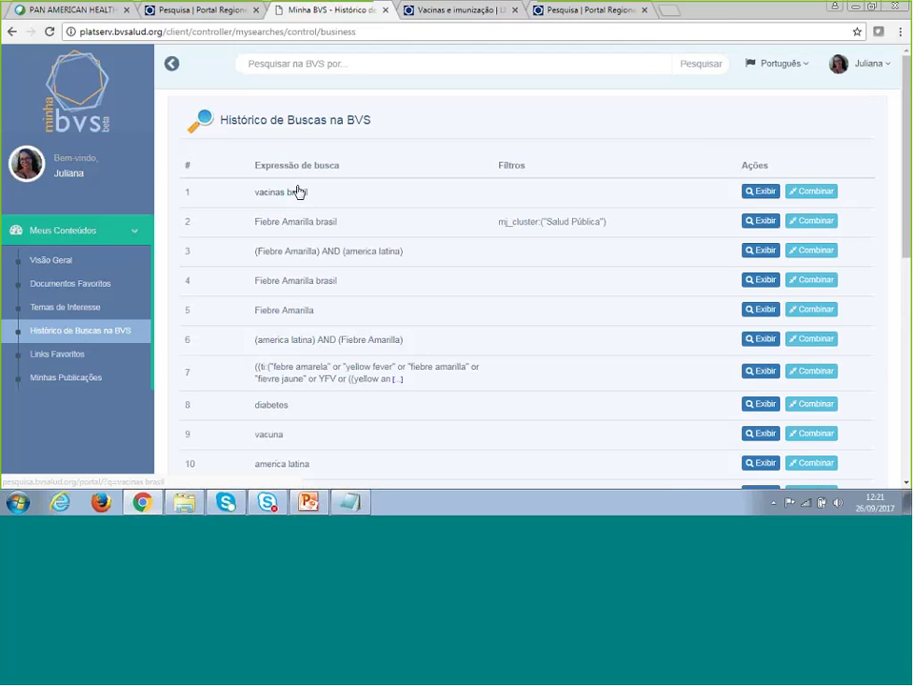
left_click_drag(229, 120, 344, 120)
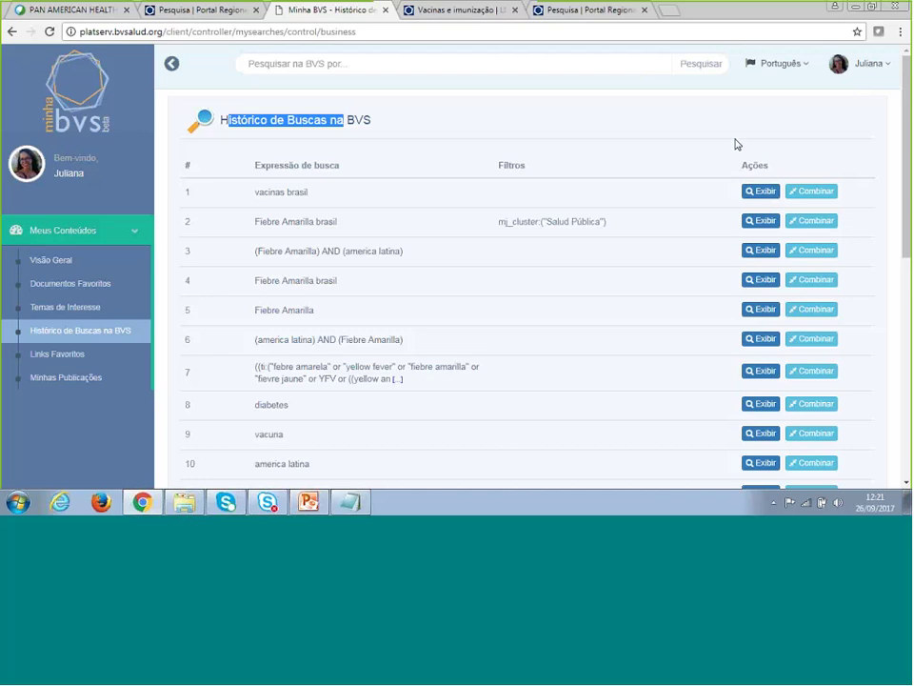
left_click(764, 193)
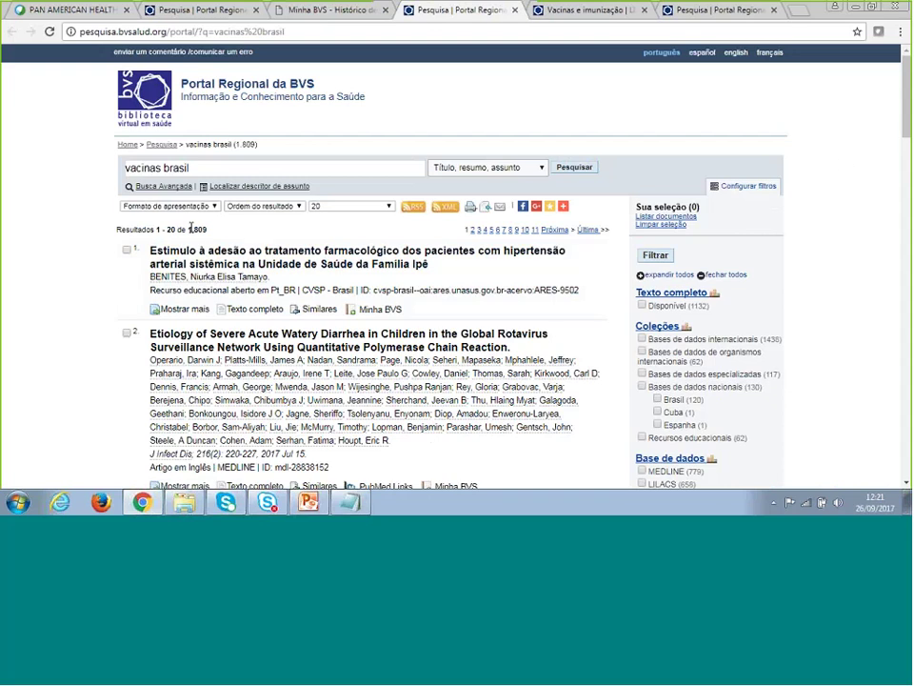
left_click(328, 9)
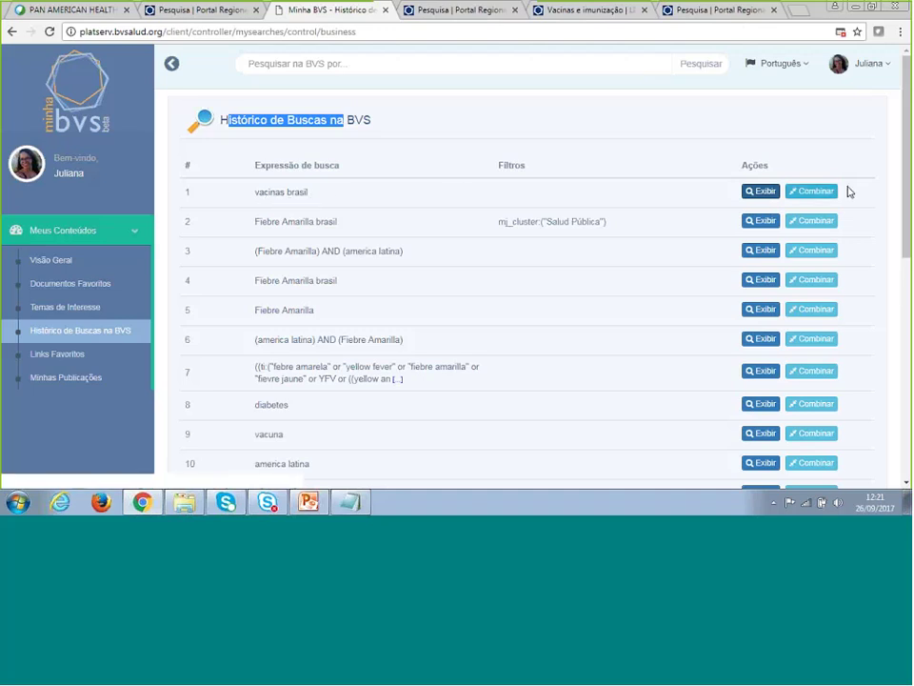
Step: Combine the history searches "vacinas brasil" and "diabetes" with the AND operator, and run the combined search
left_click(814, 191)
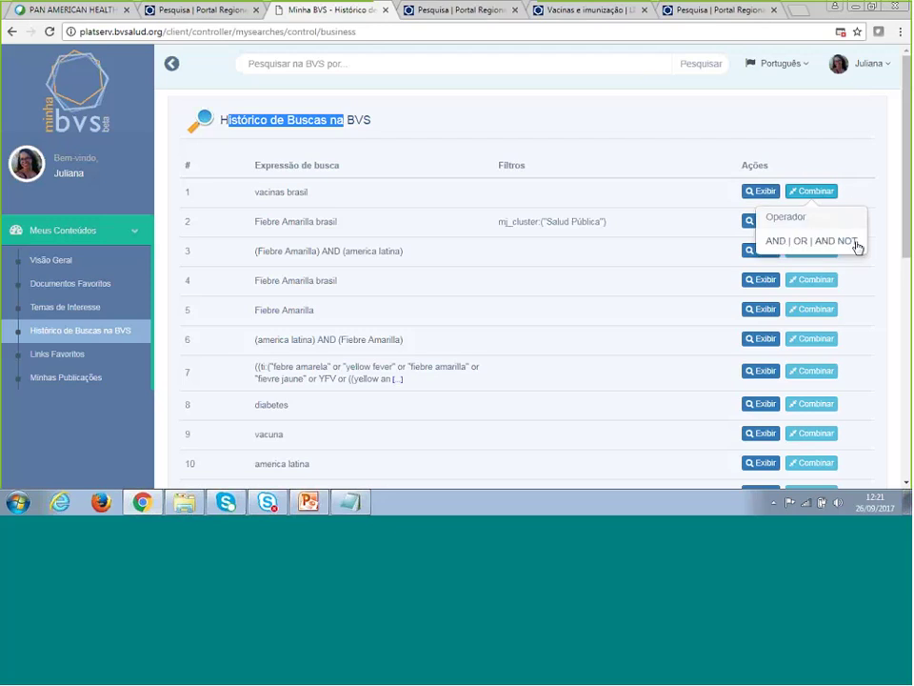
left_click(773, 241)
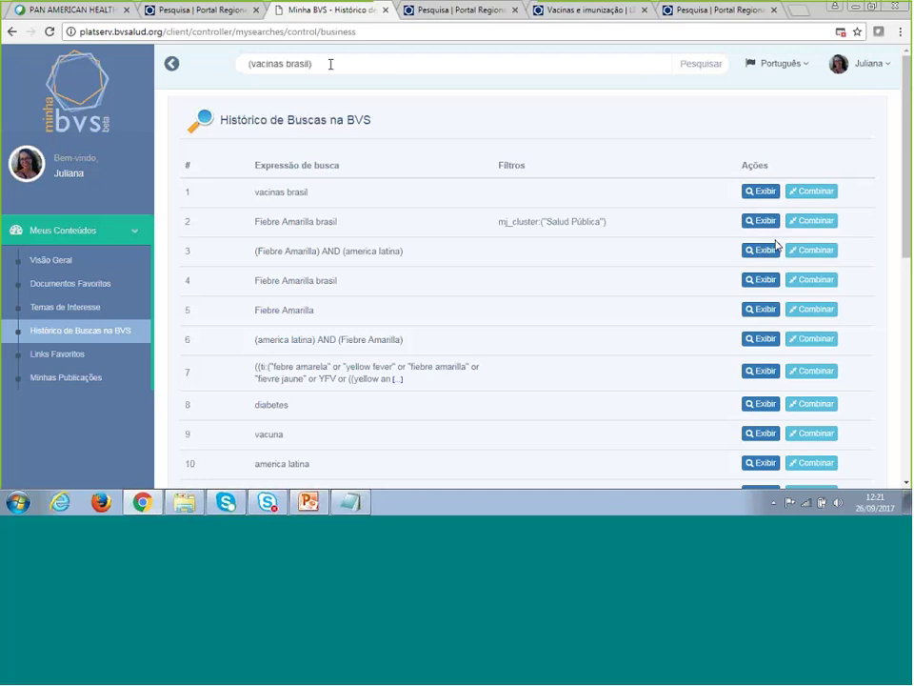
triple_click(273, 64)
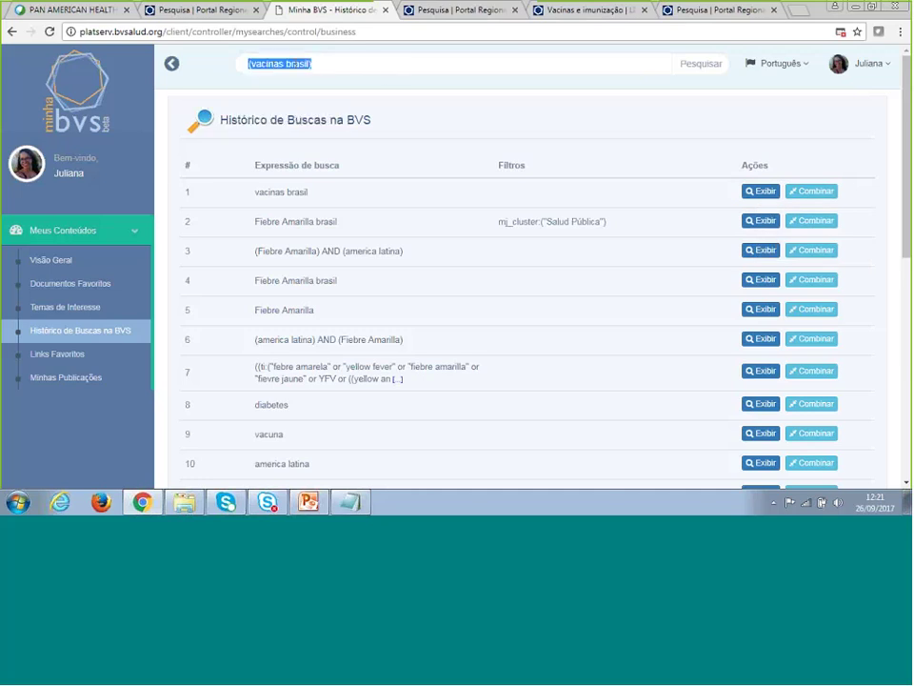
left_click(333, 66)
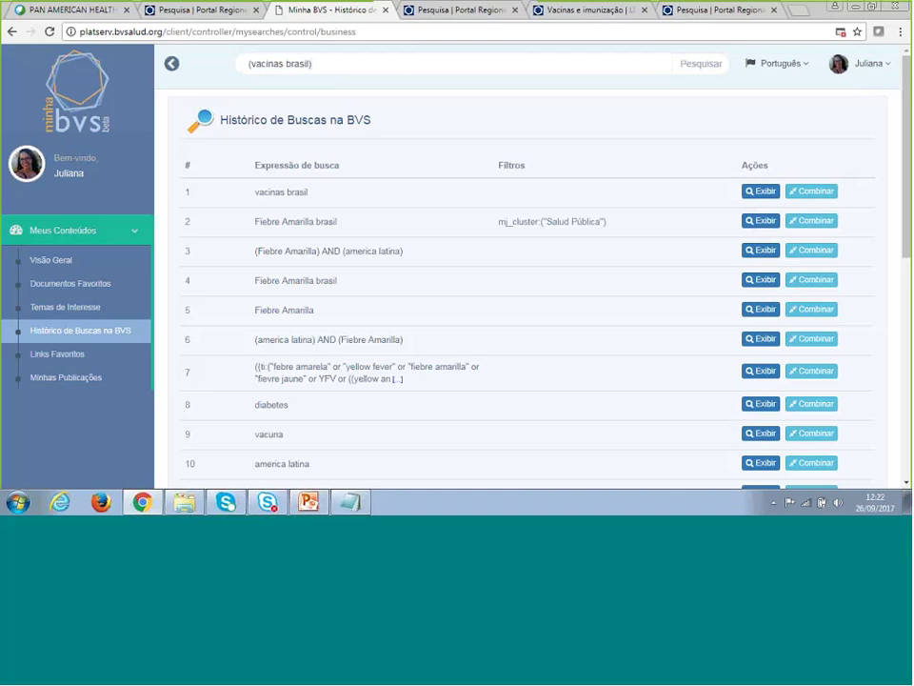
left_click(814, 405)
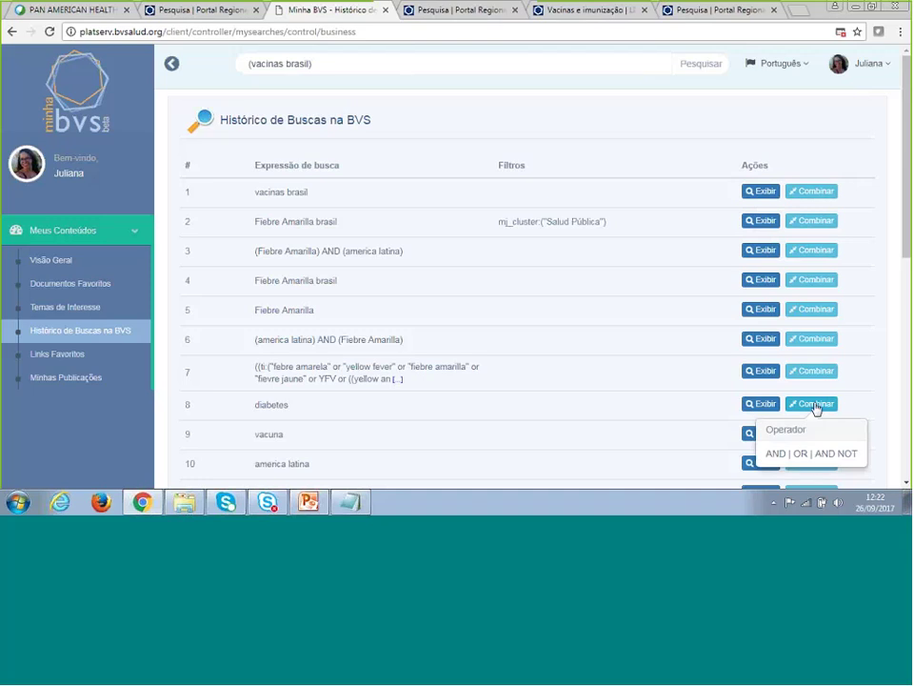
left_click(776, 453)
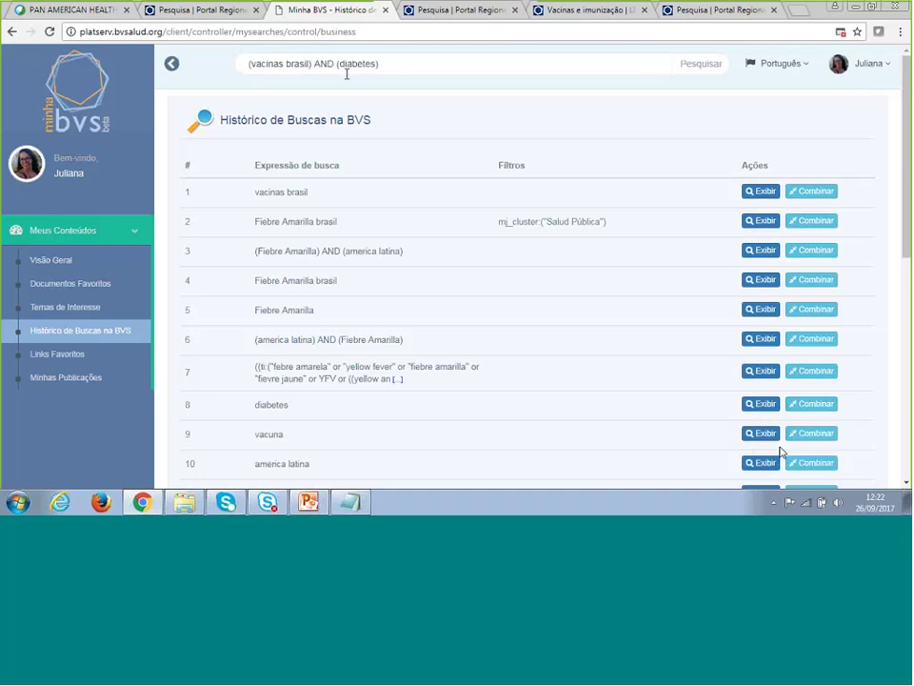
left_click(684, 63)
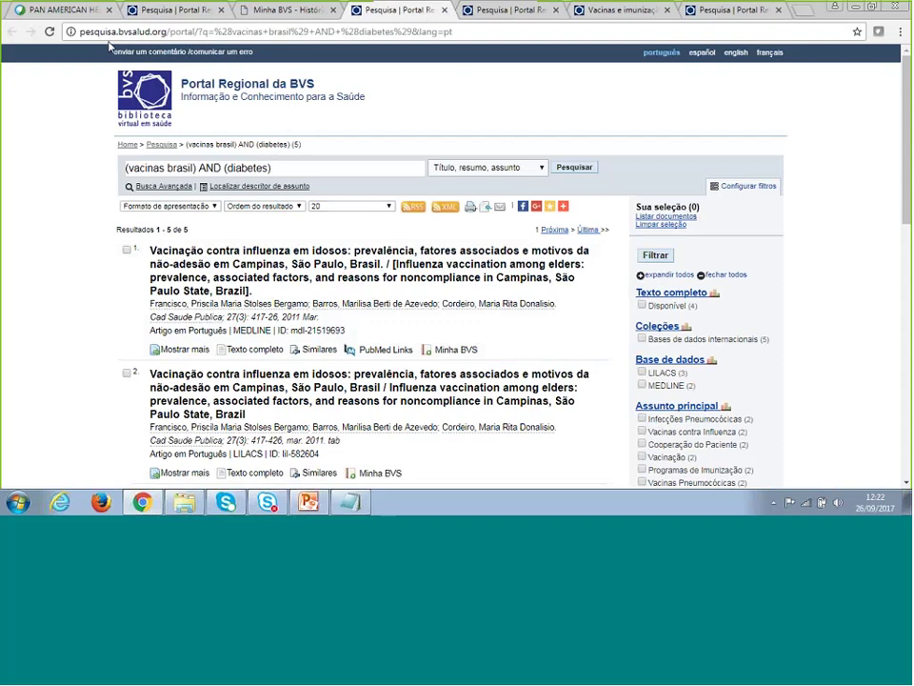
Step: Review the documents found by the combined search (vacinas brasil) AND (diabetes)
scroll(455, 214, "down", 3)
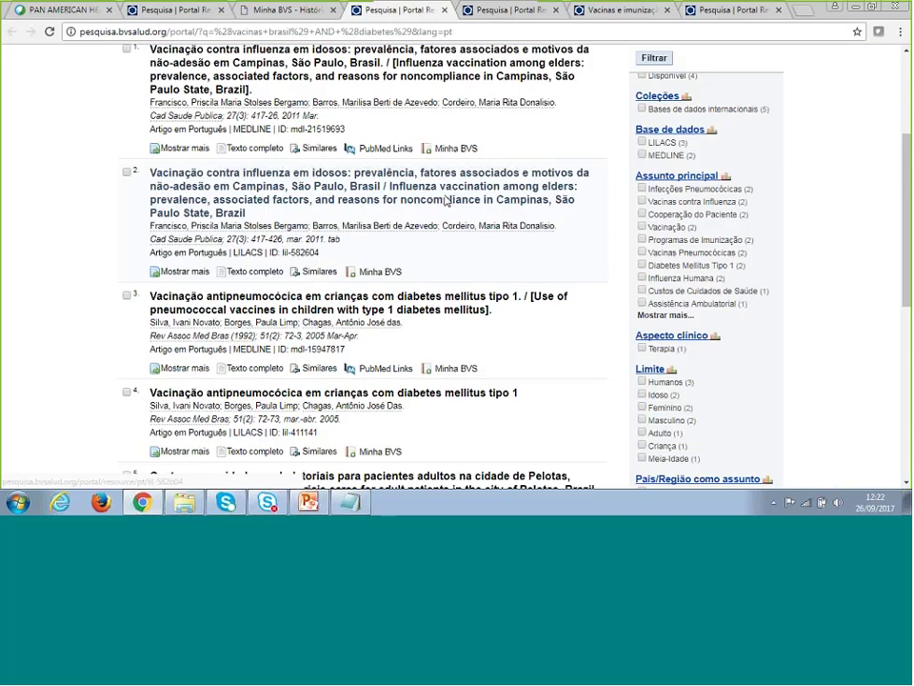
scroll(509, 253, "down", 2)
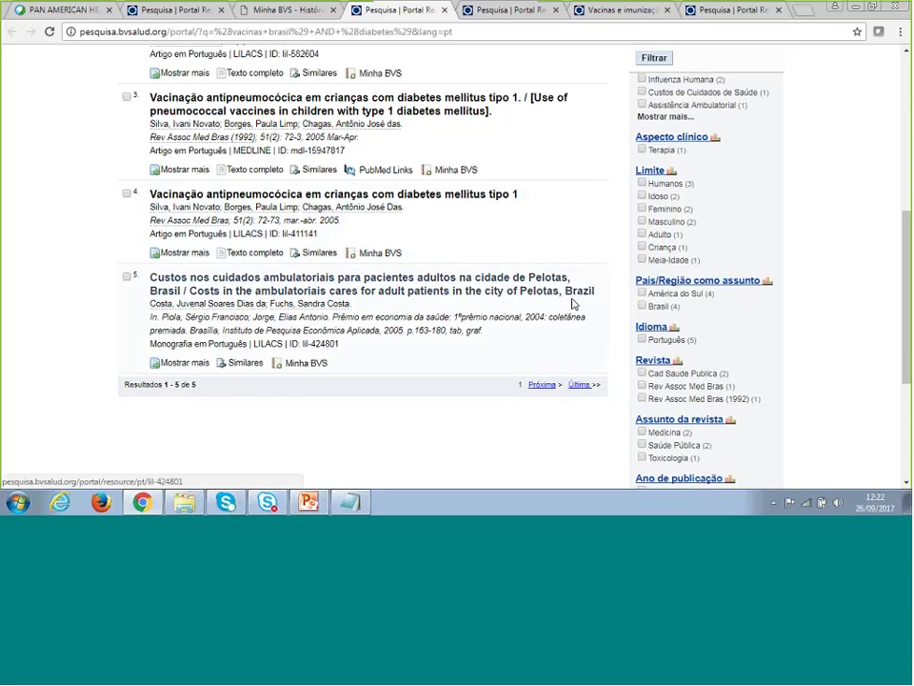
scroll(570, 291, "up", 2)
scroll(568, 286, "up", 3)
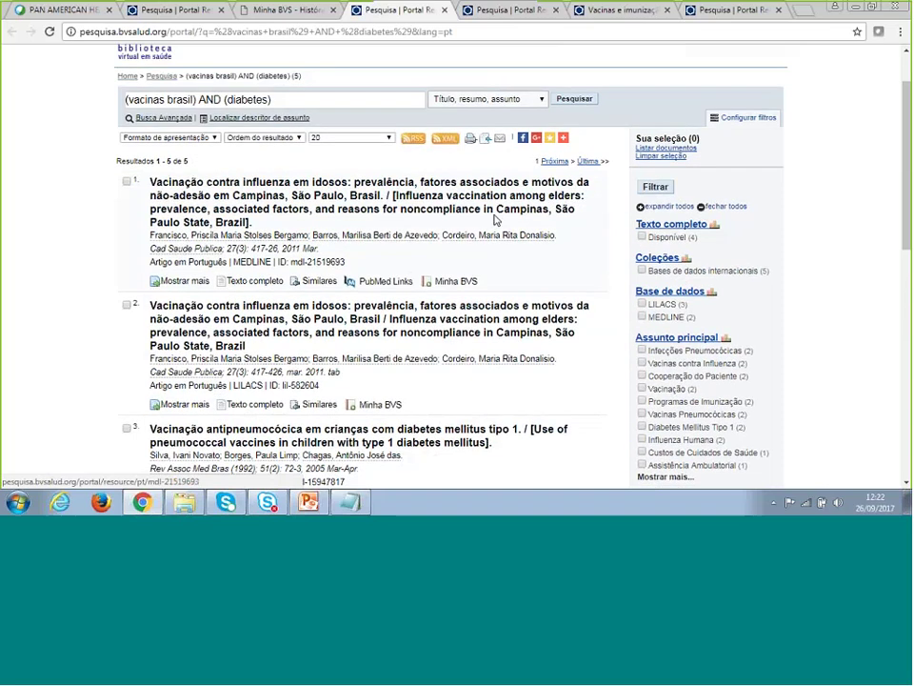
scroll(534, 228, "down", 2)
scroll(459, 302, "down", 1)
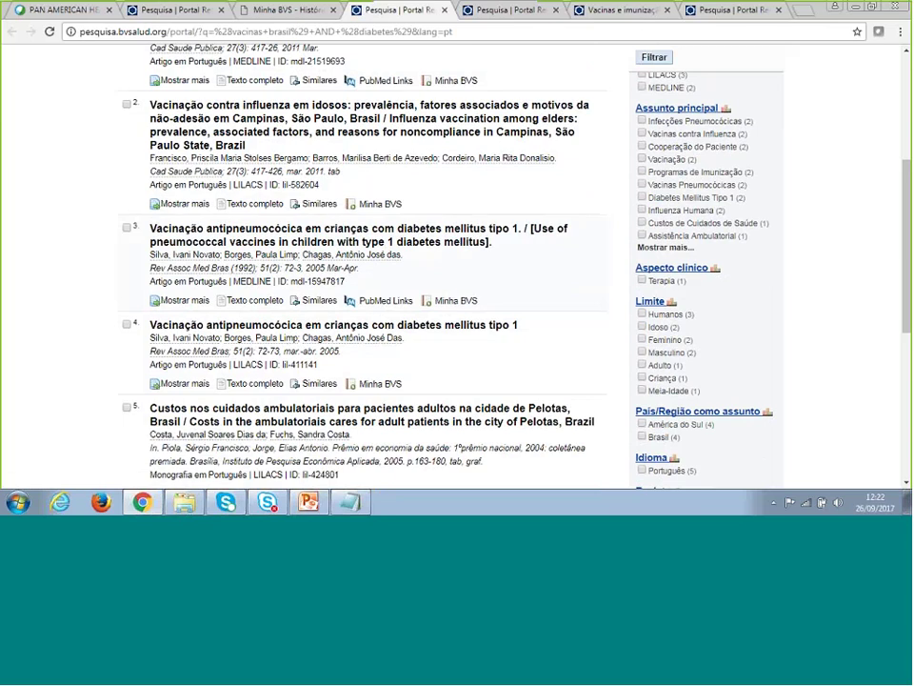
scroll(362, 266, "up", 3)
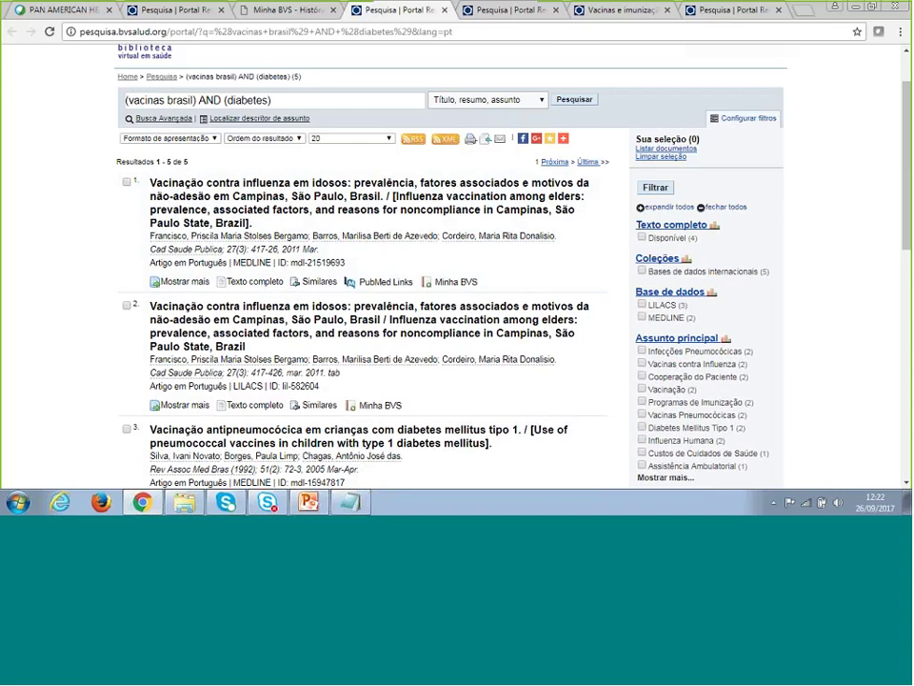
Step: Save results 3, "Vacinação antipneumocócica em crianças com diabetes mellitus tipo 1", and 5, "Custos nos cuidados ambulatoriais para pacientes adultos", to the Minha BVS favourites
scroll(567, 277, "down", 3)
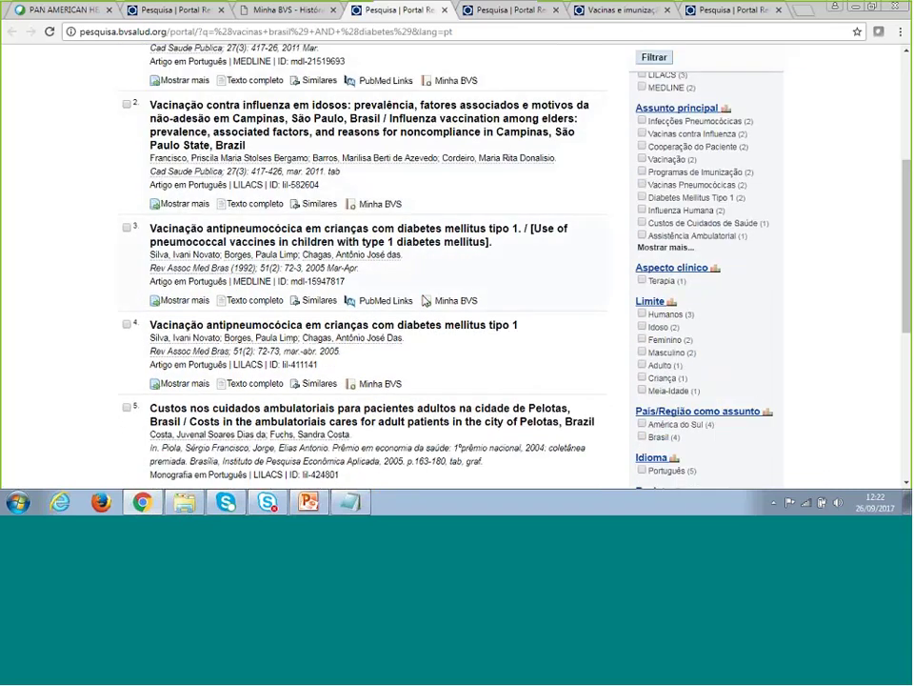
left_click(455, 300)
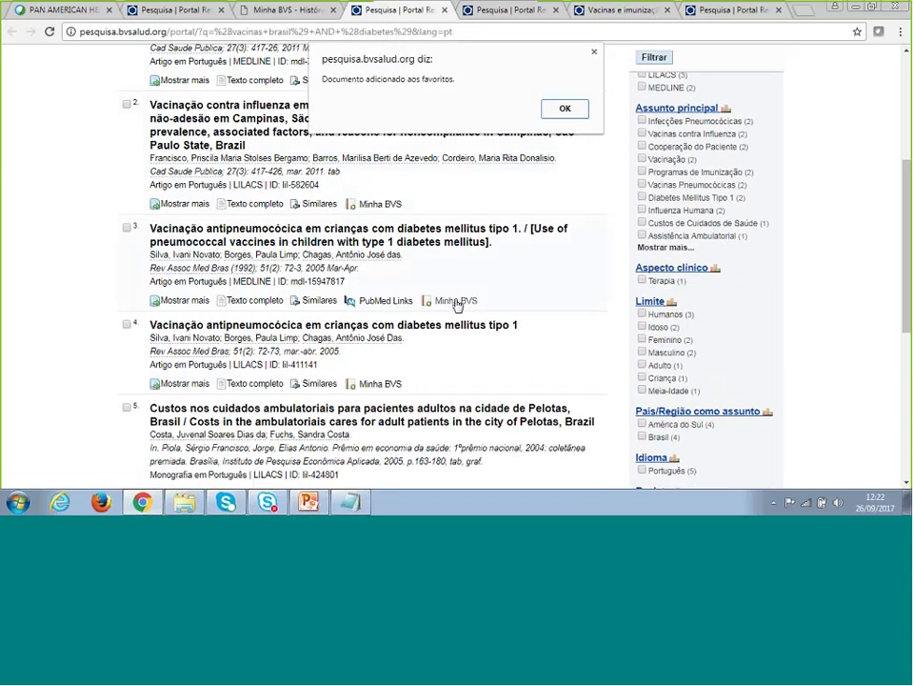
left_click(565, 110)
scroll(218, 217, "down", 2)
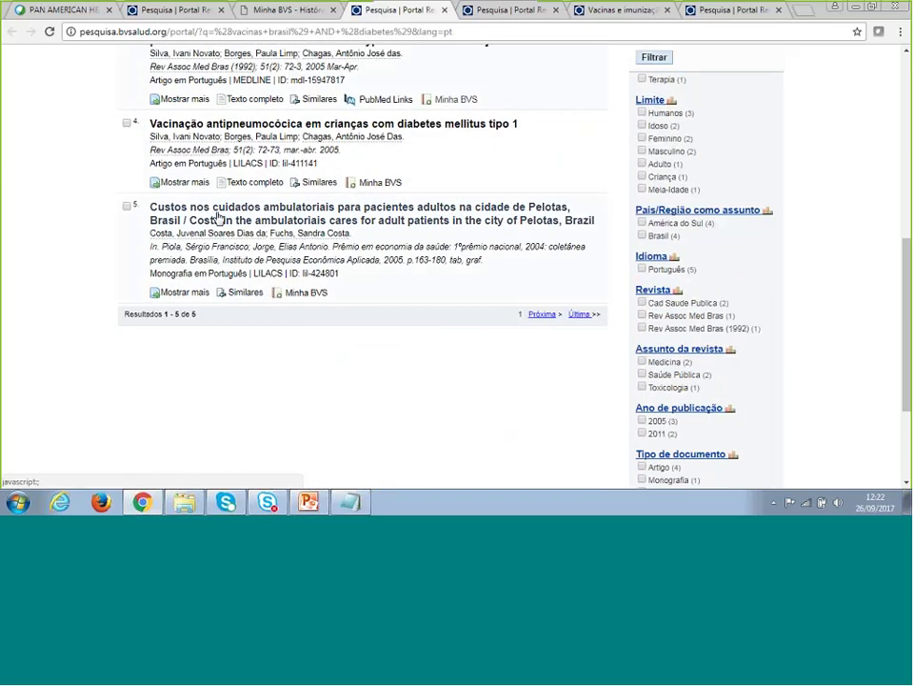
left_click(379, 182)
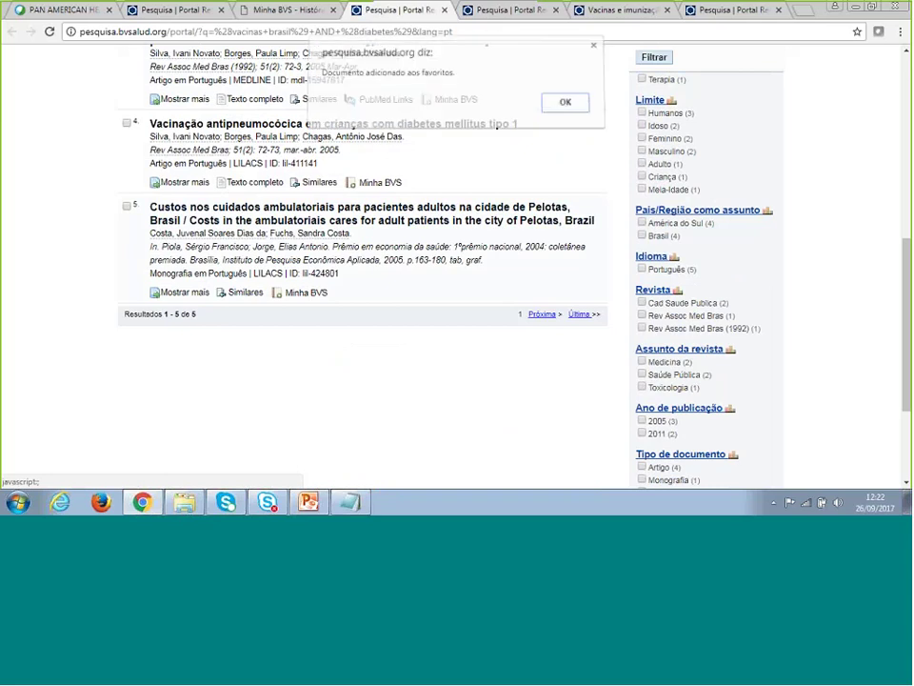
key("Return")
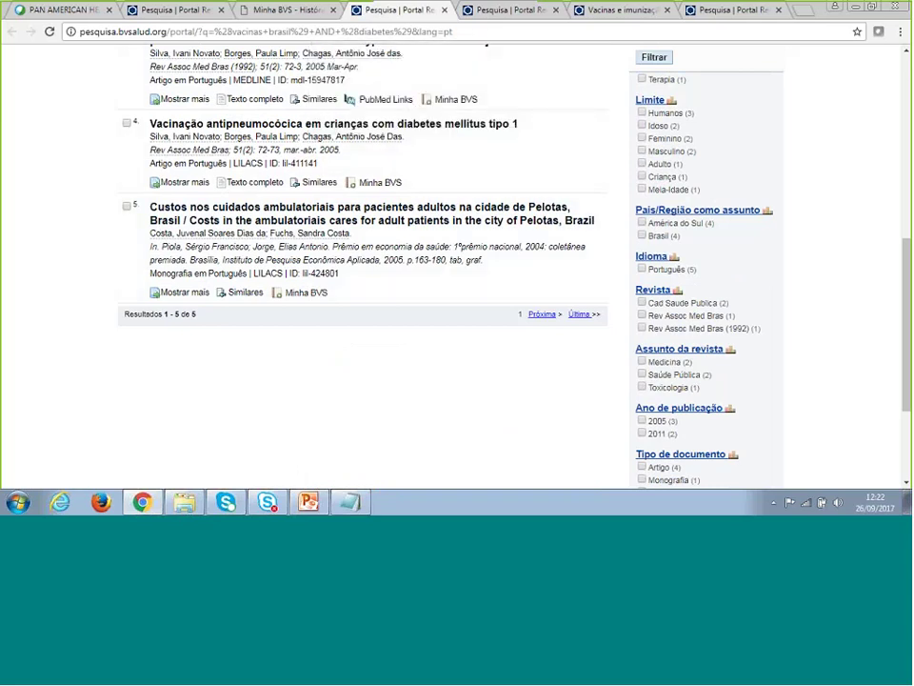
Step: Return to Minha BVS and check the combined search (vacinas brasil) AND (diabetes) in Histórico de Buscas na BVS
left_click(291, 11)
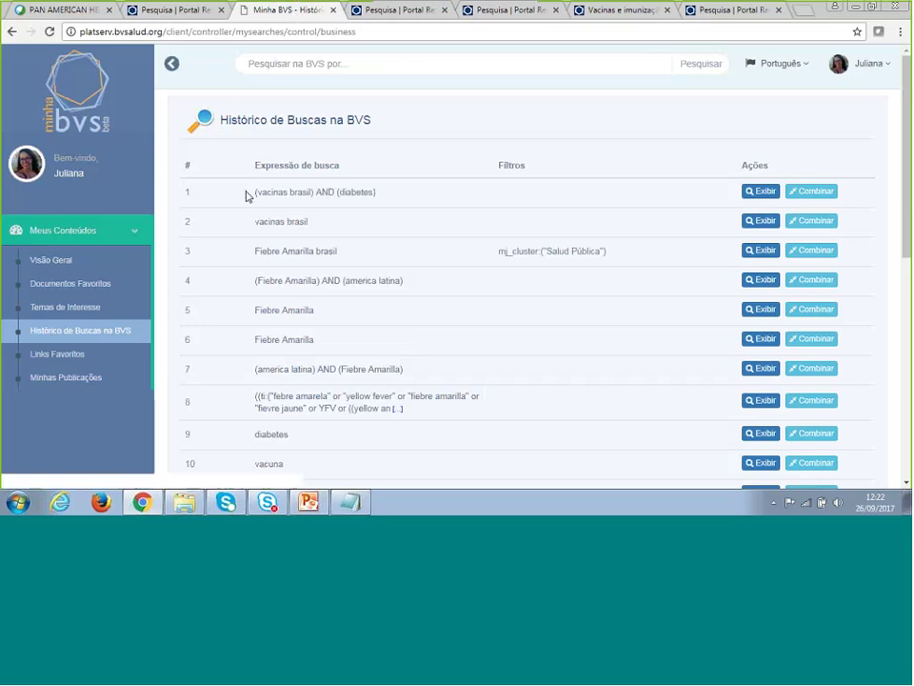
left_click_drag(246, 196, 459, 200)
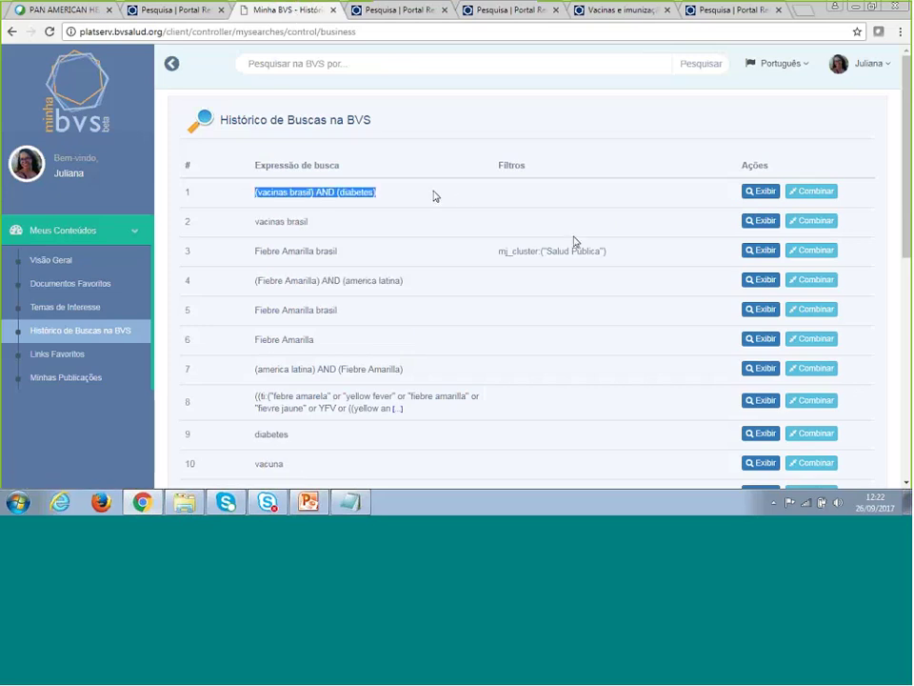
left_click(396, 201)
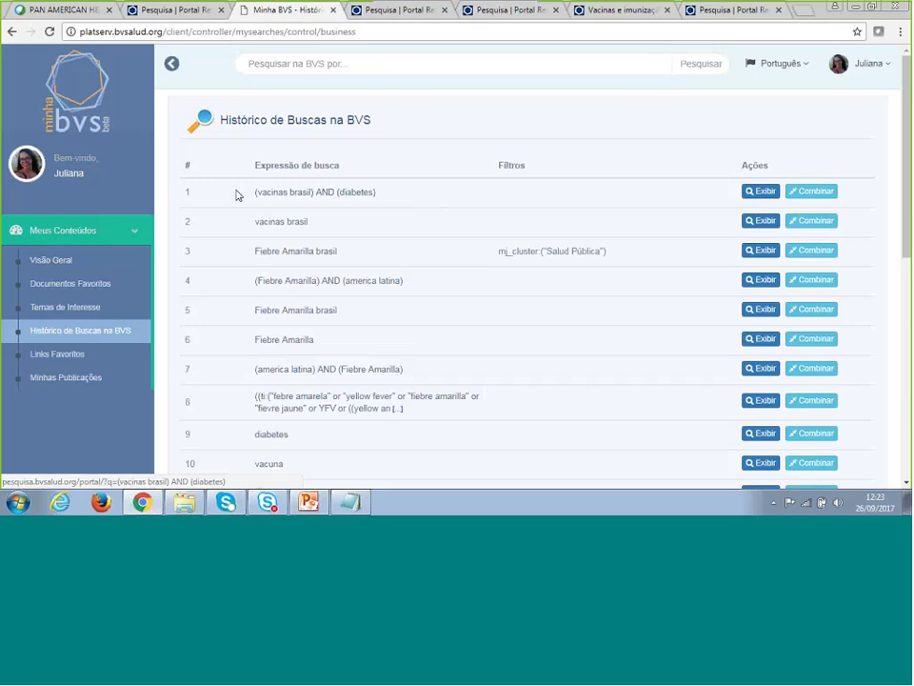
left_click_drag(237, 195, 394, 198)
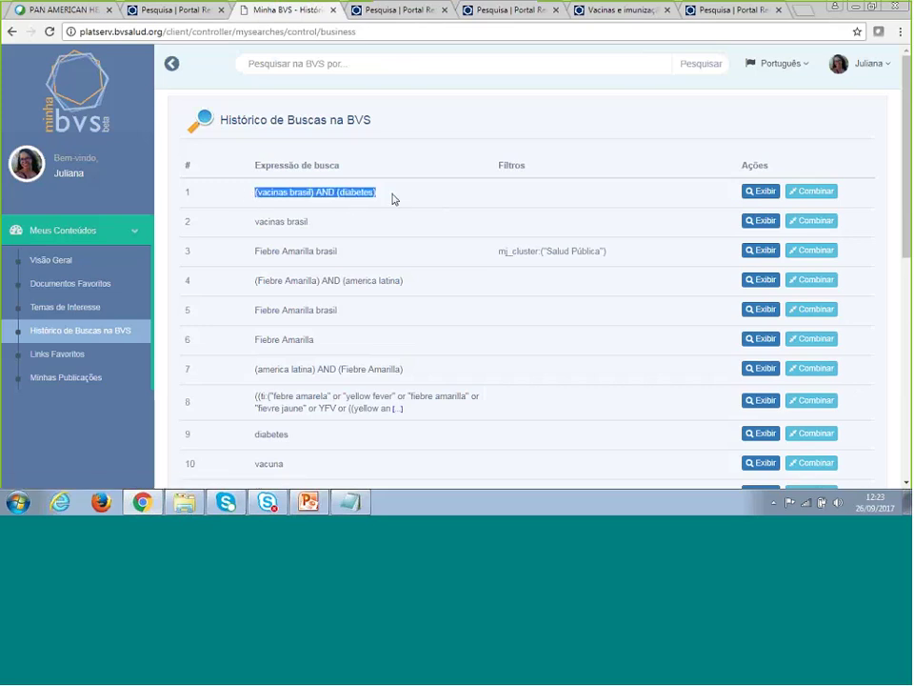
Step: View the newly saved documents in Documentos Favoritos, and open Links Favoritos
left_click(78, 289)
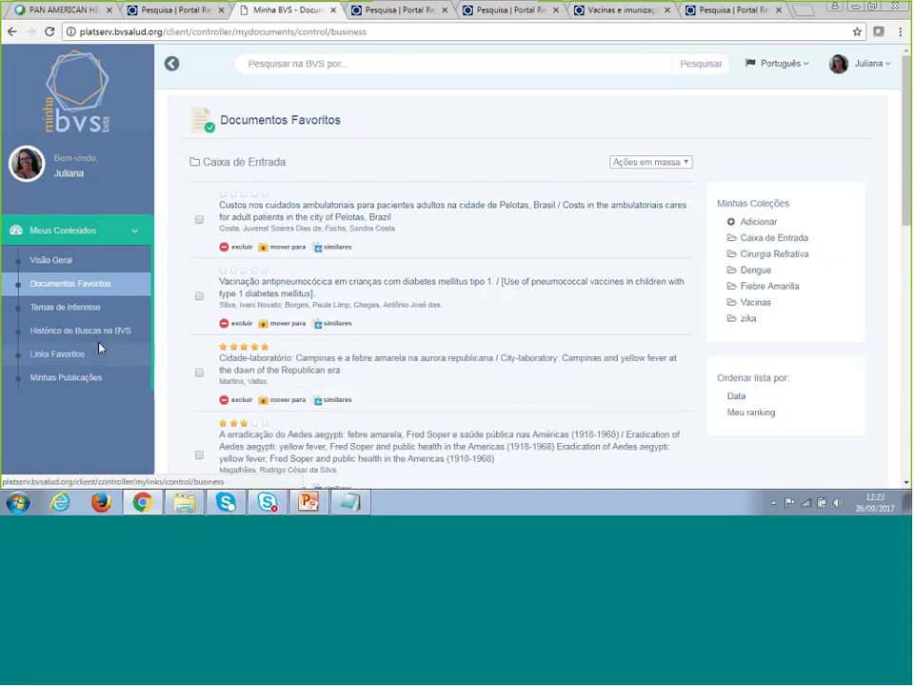
left_click(59, 353)
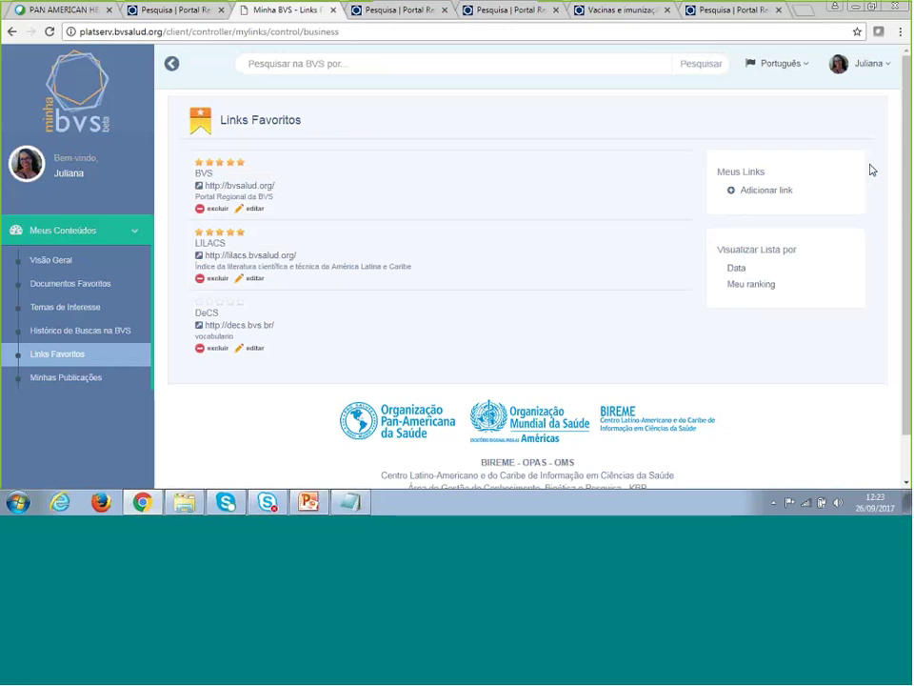